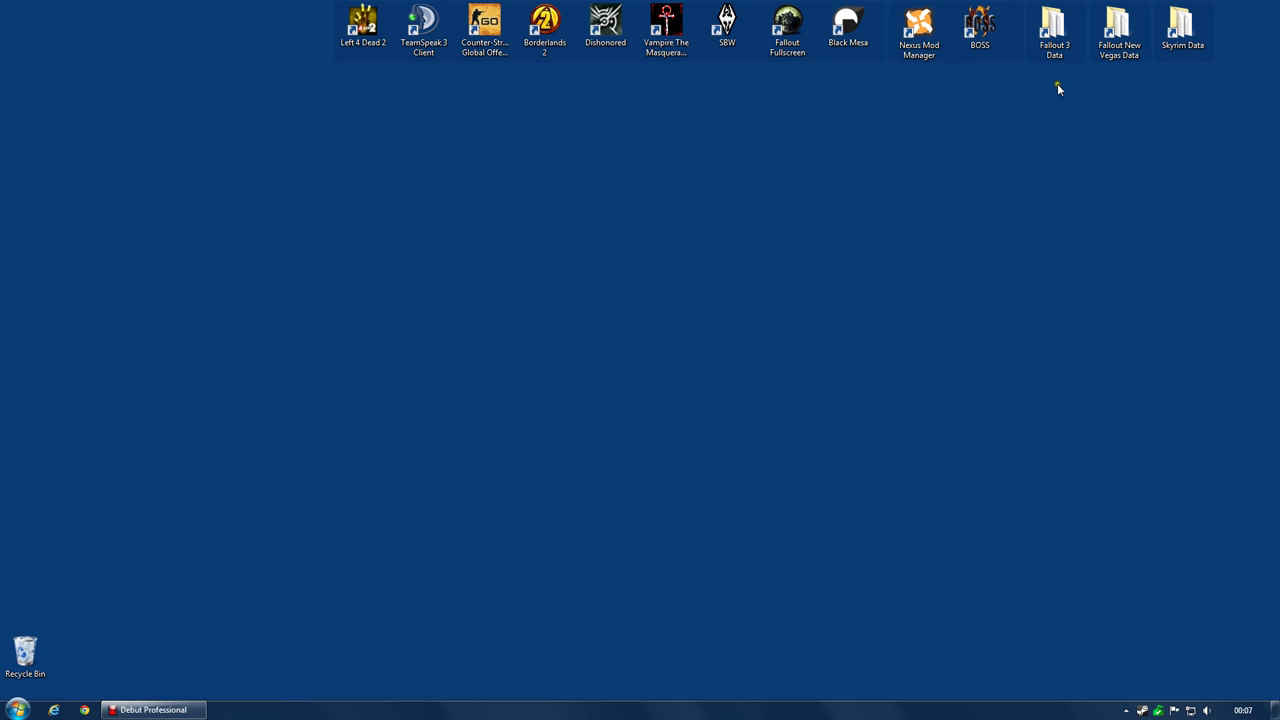
Open the inline preview of the Skyrim Data desktop stack.
mouse_move(1185, 32)
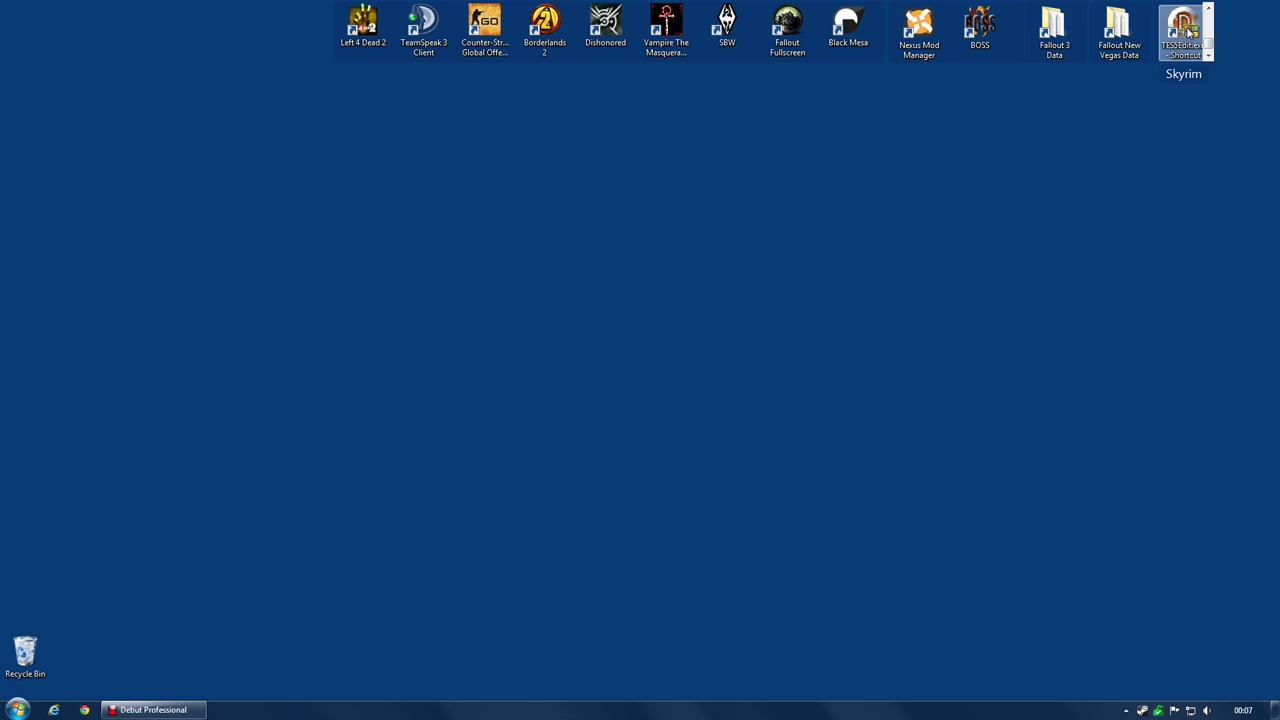
Launch TES5Edit with every plugin unticked except Skyrim.esm and Update.esm, and load them.
double_click(1188, 32)
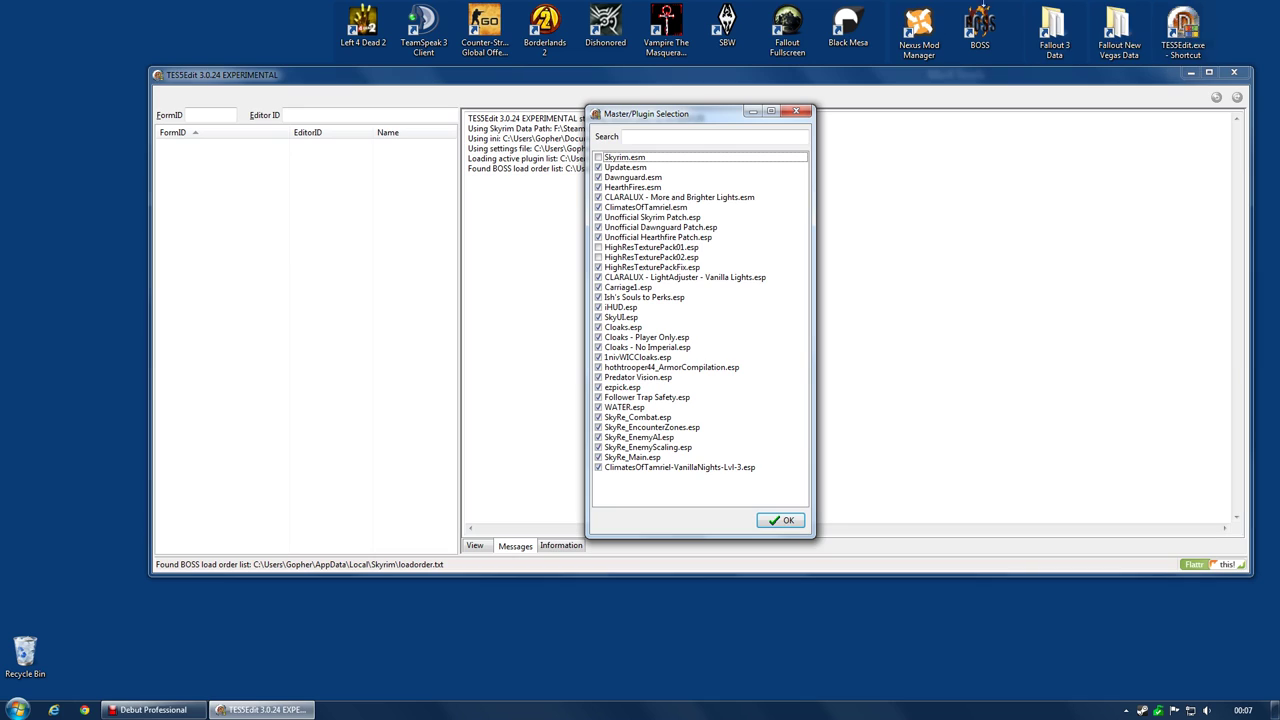
right_click(649, 216)
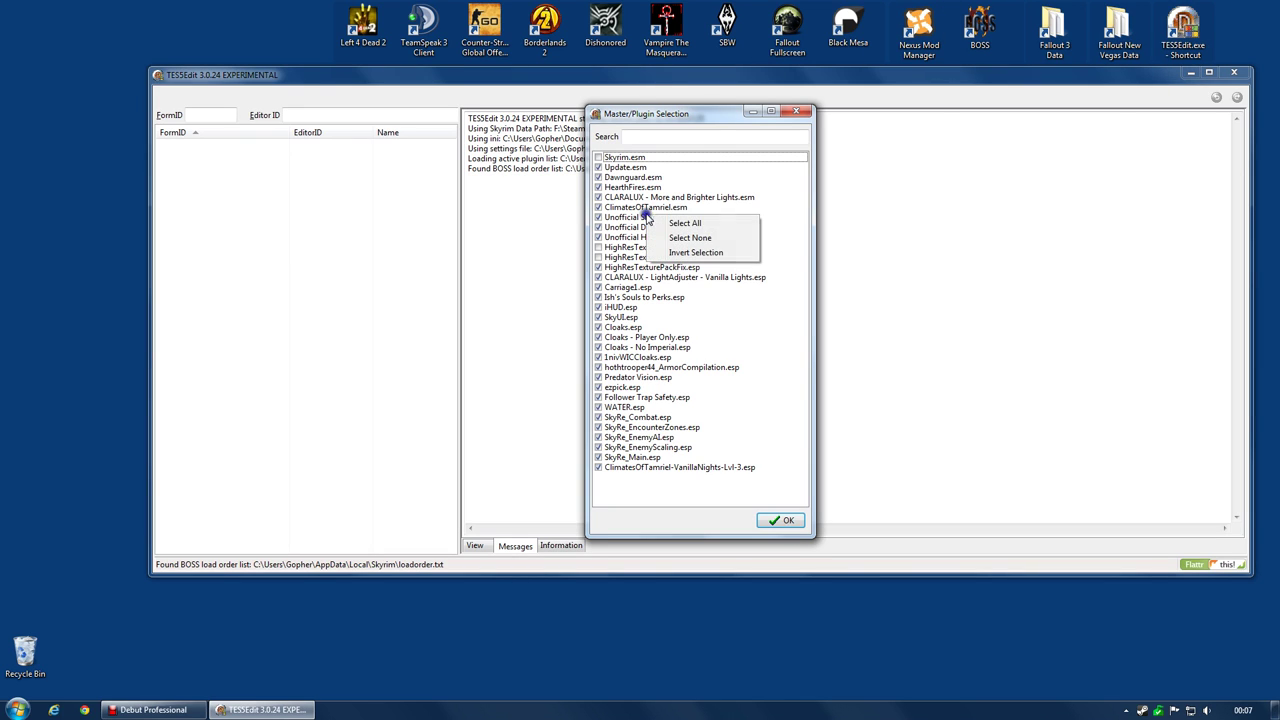
left_click(690, 238)
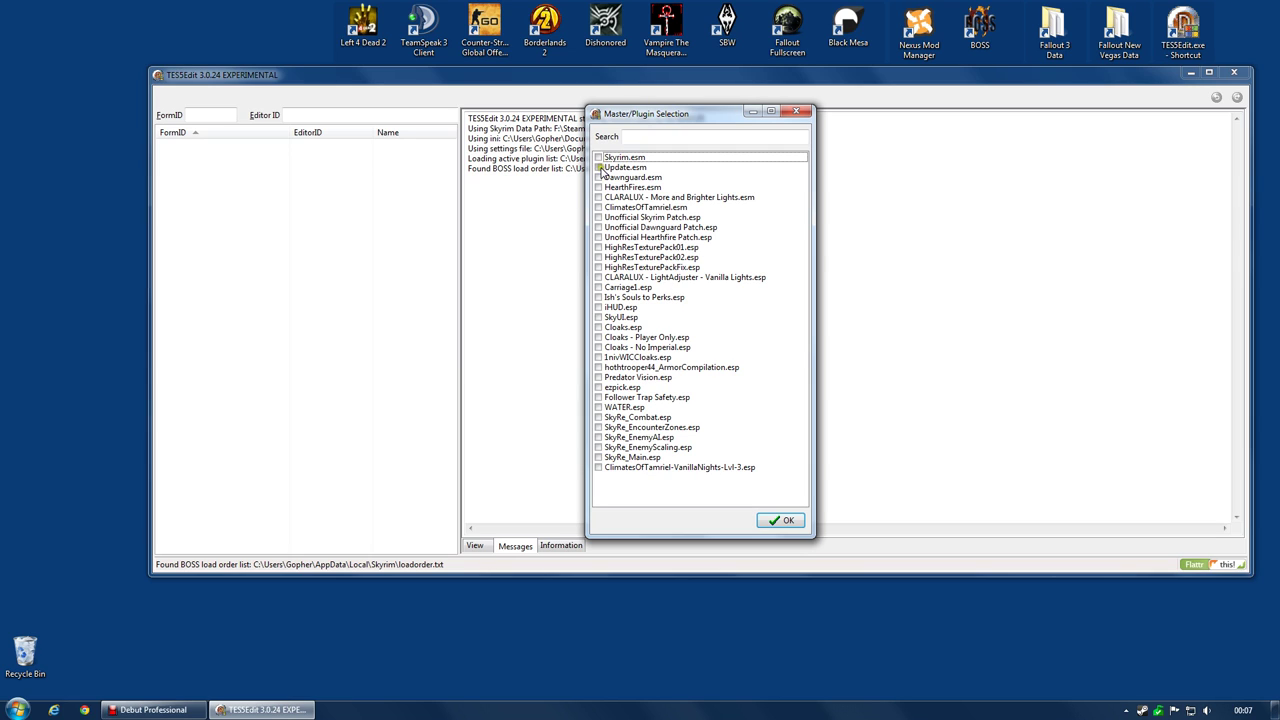
left_click(598, 168)
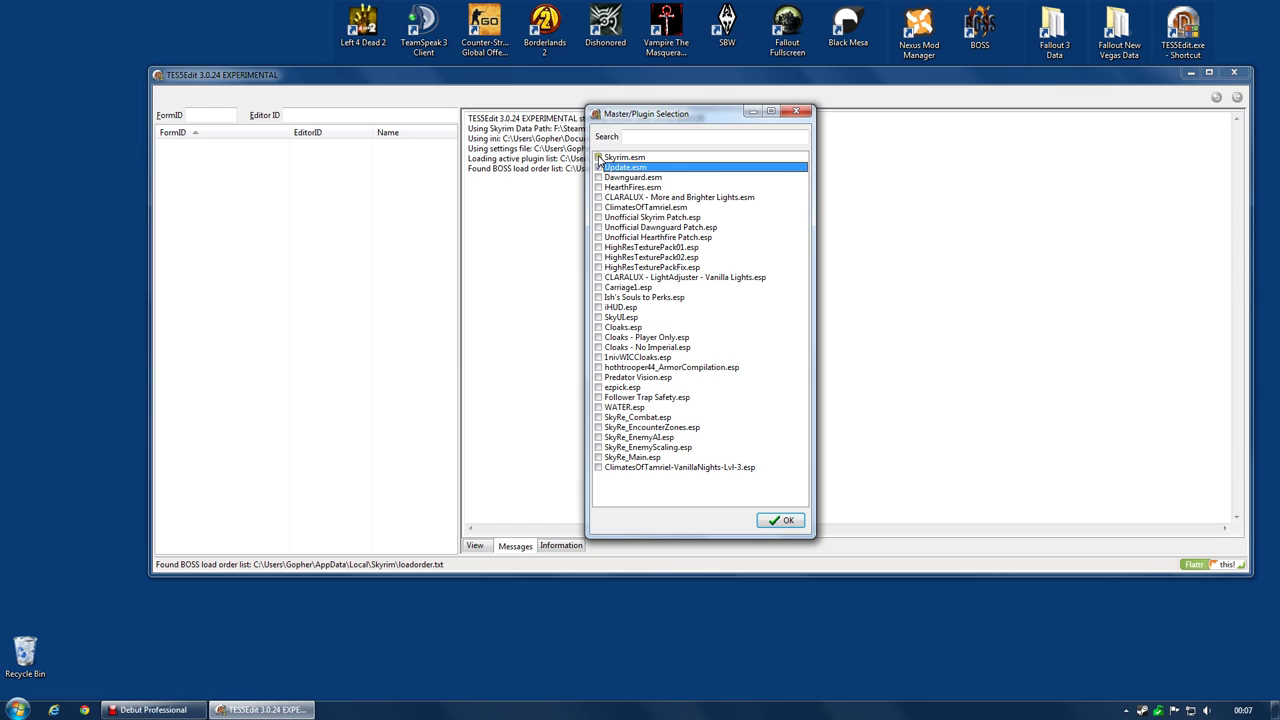
left_click(598, 158)
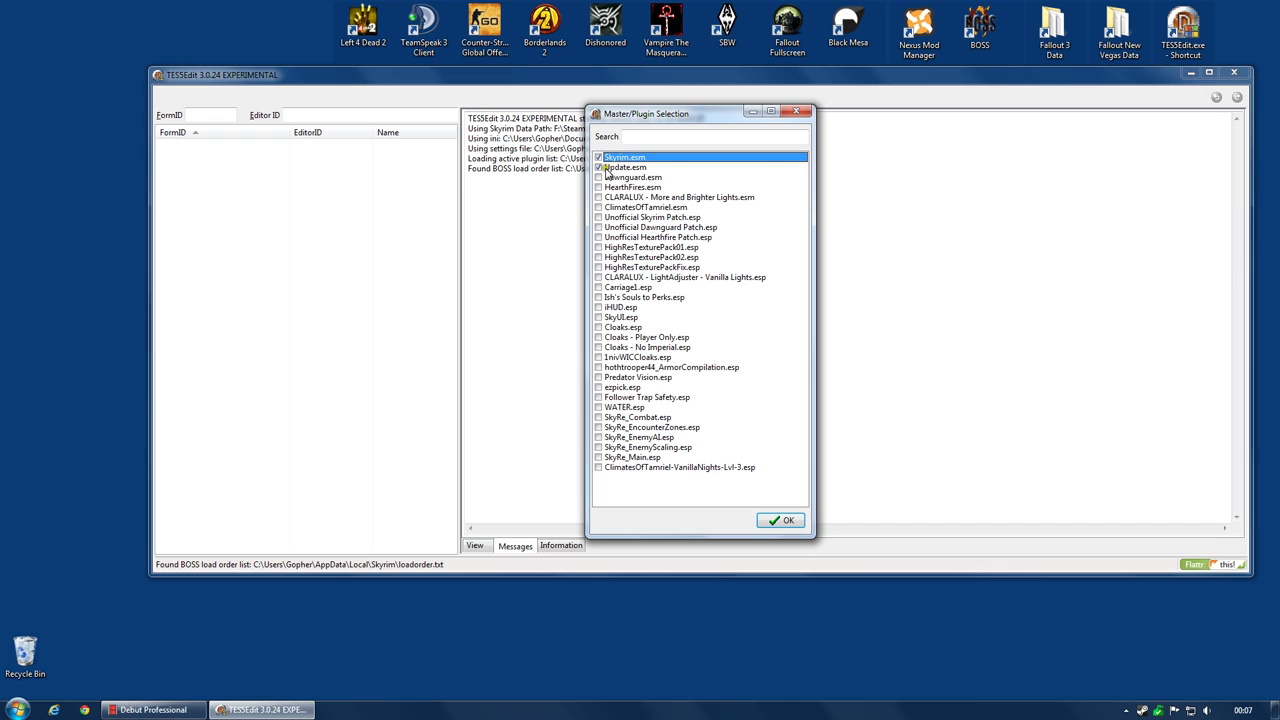
left_click(773, 521)
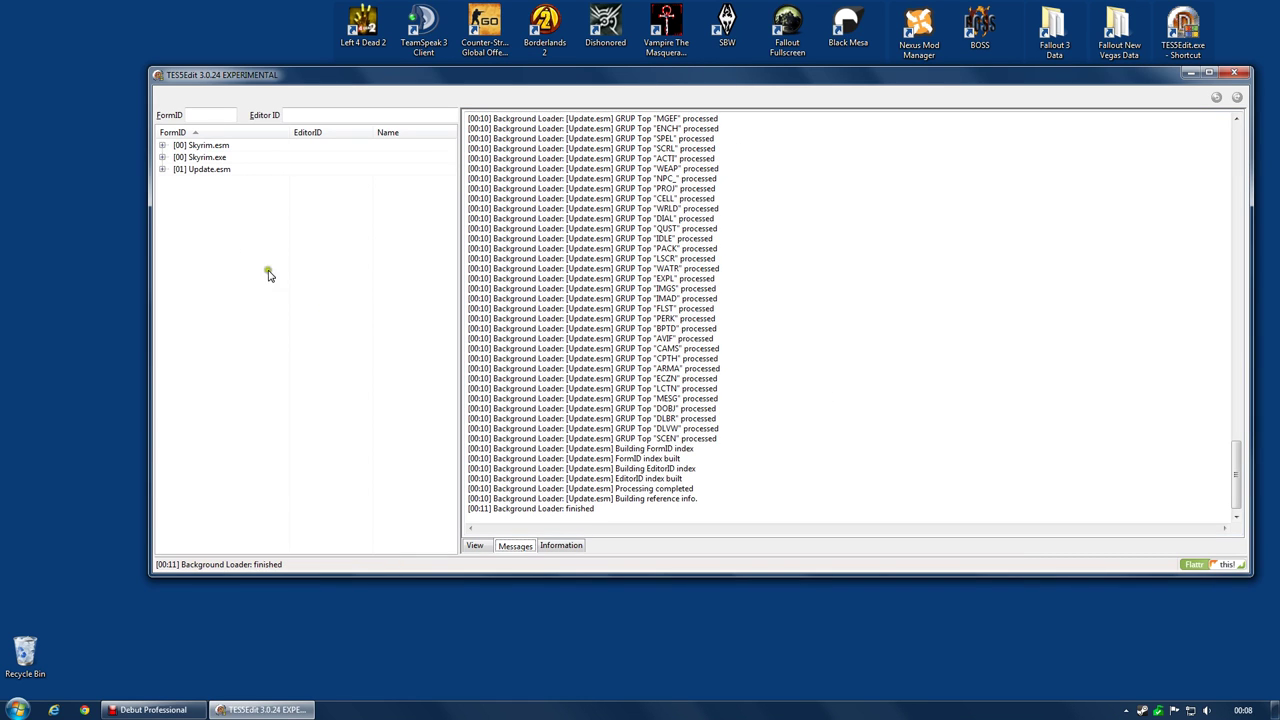
Apply the cleaning filter to [01] Update.esm, processing 889643 records.
left_click(162, 169)
scroll(162, 172, "up", 1)
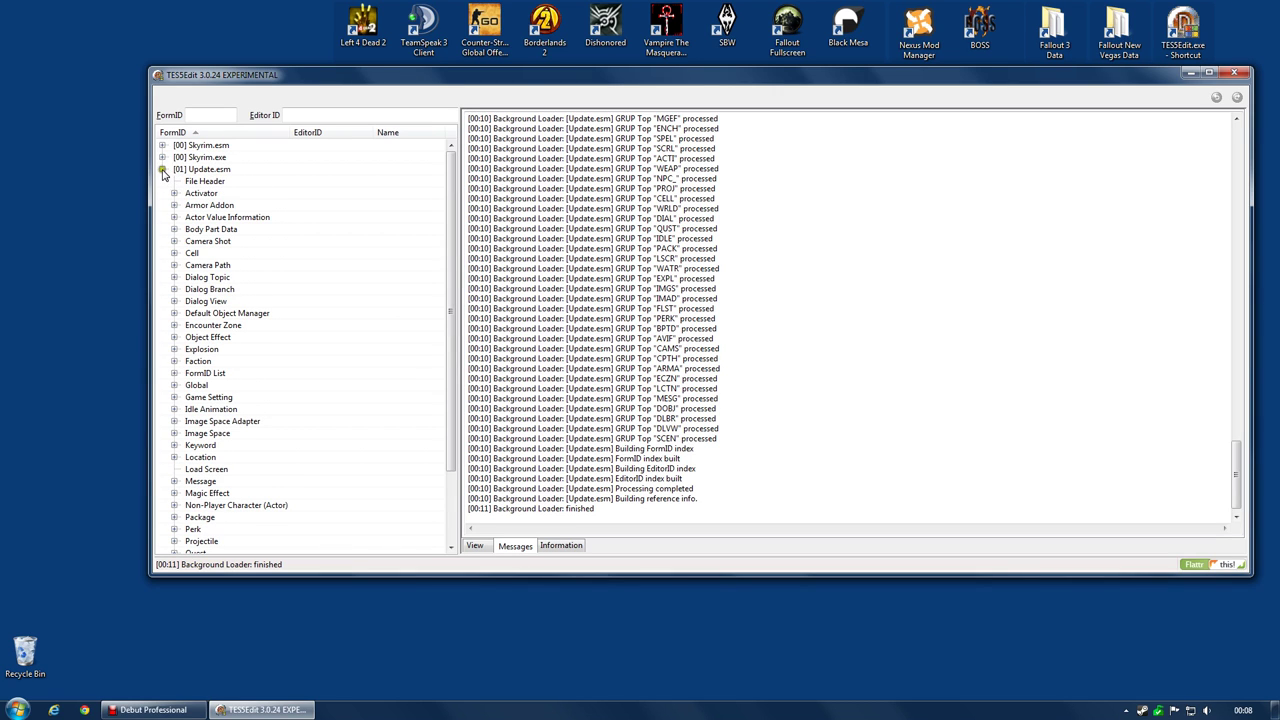
scroll(202, 446, "down", 3)
scroll(203, 462, "up", 3)
left_click(162, 170)
left_click(162, 170)
scroll(162, 172, "up", 1)
right_click(217, 171)
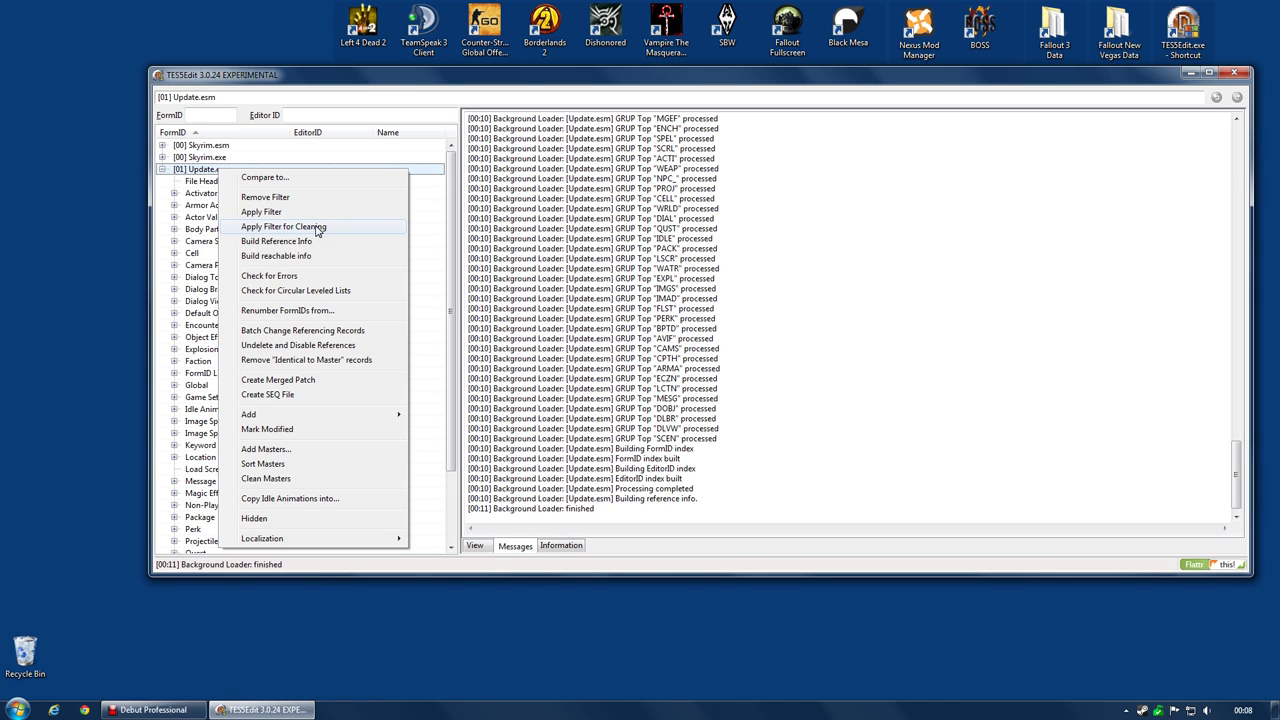
left_click(325, 229)
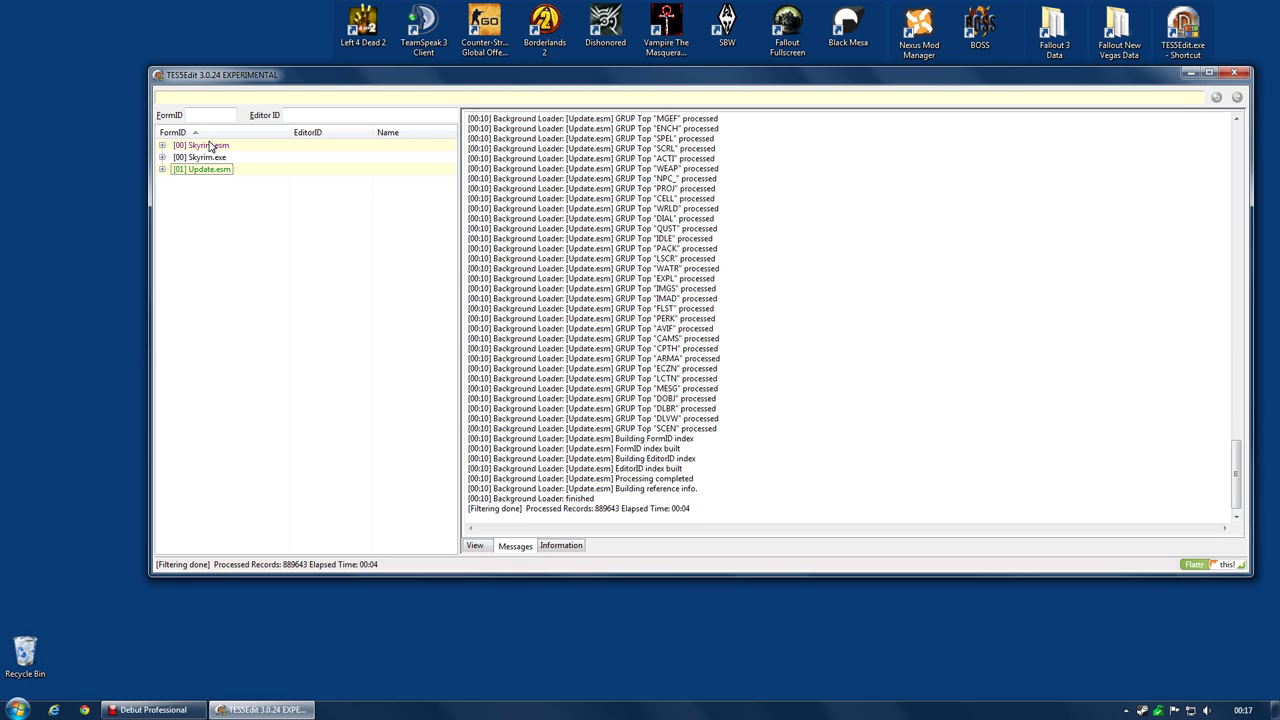
Expand Update.esm and scroll through its filtered groups, from File Header to Race.
left_click(161, 170)
scroll(340, 195, "down", 2)
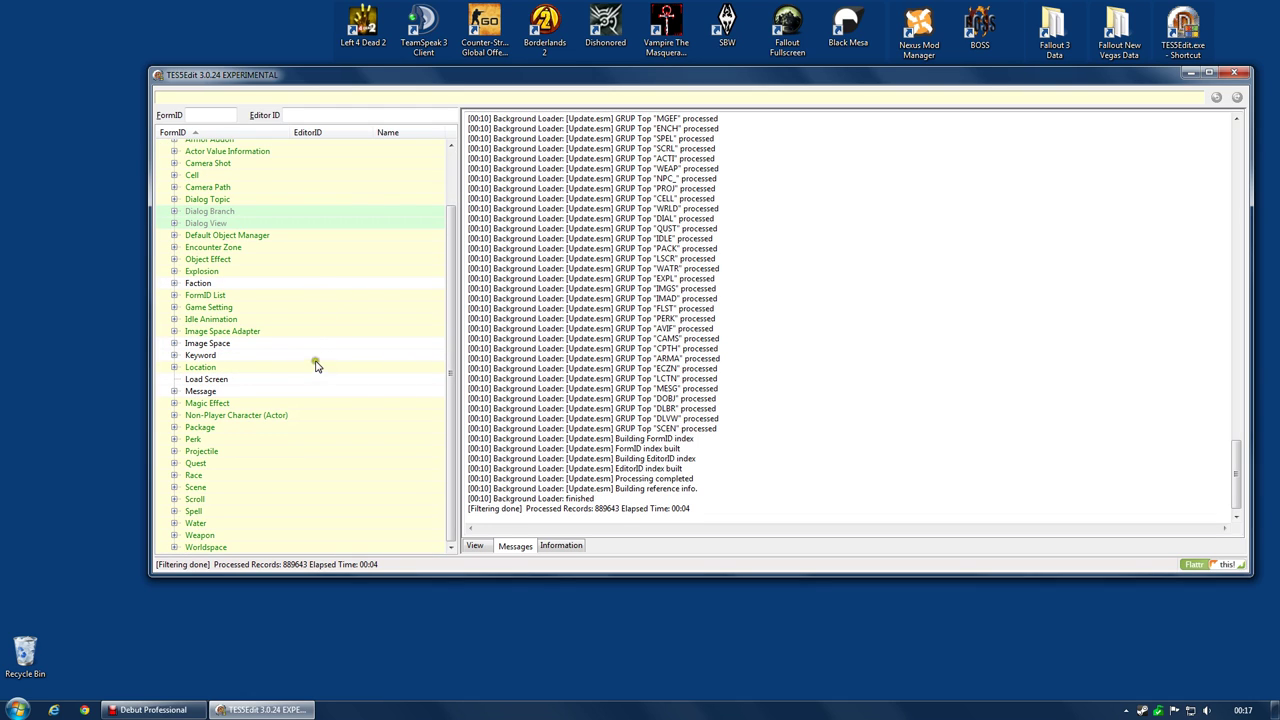
scroll(317, 368, "up", 2)
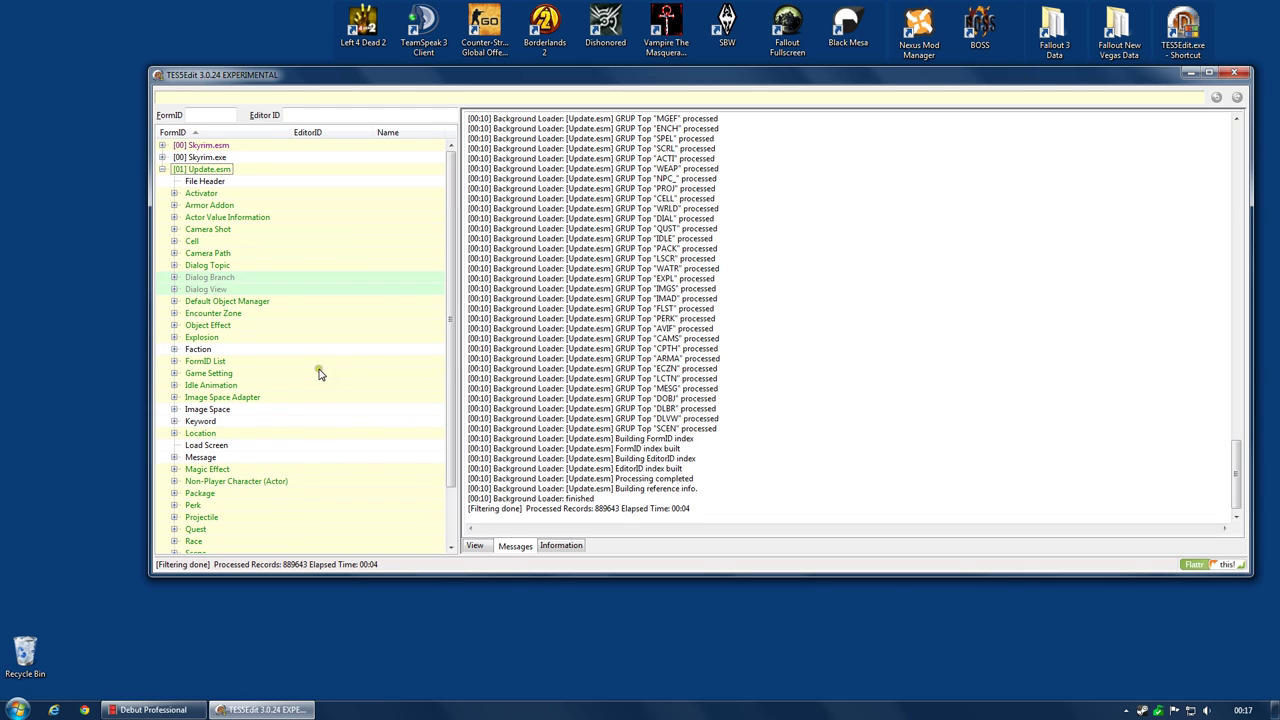
Remove Update.esm's 'Identical to Master' records after confirming: 51 of 963 removed.
right_click(234, 171)
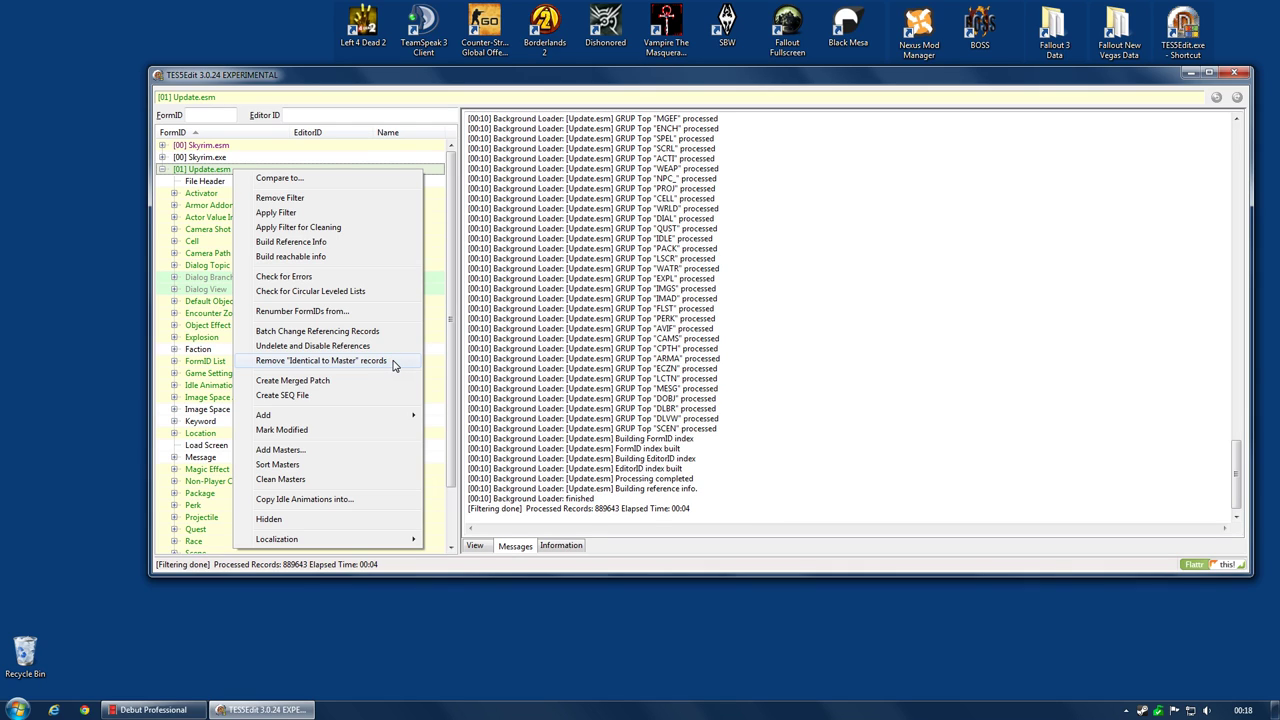
left_click(397, 362)
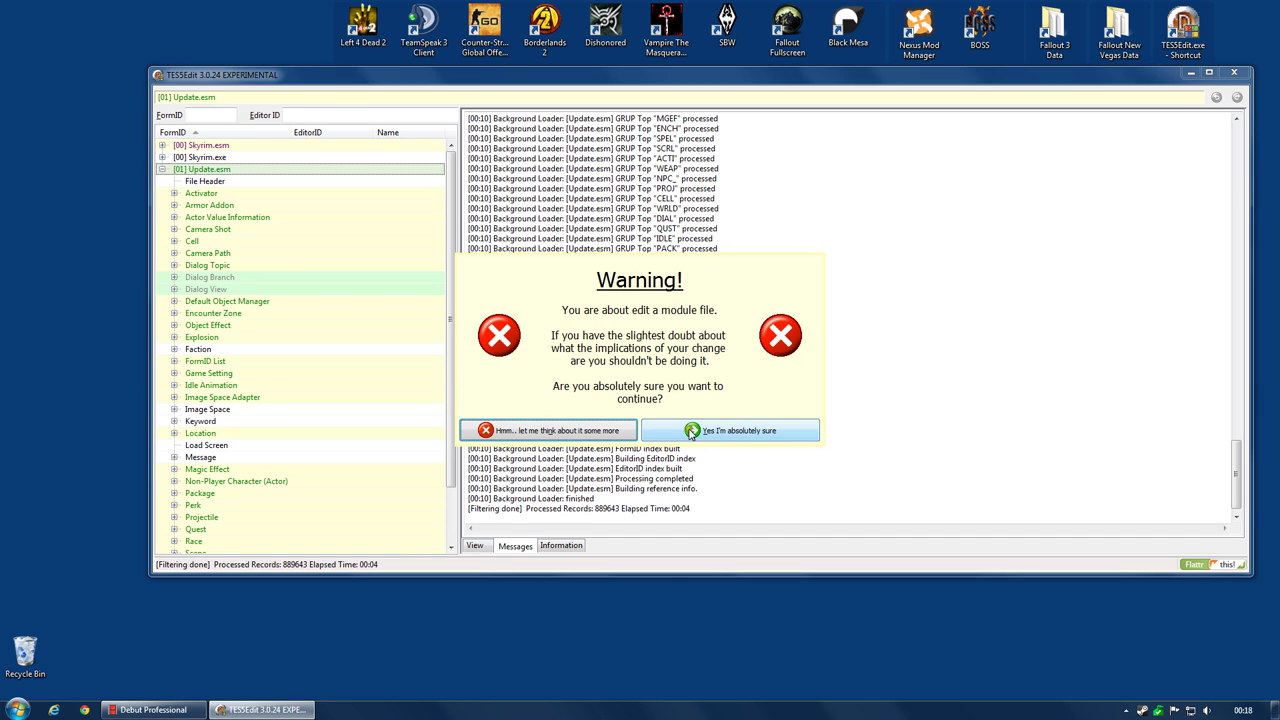
left_click(693, 431)
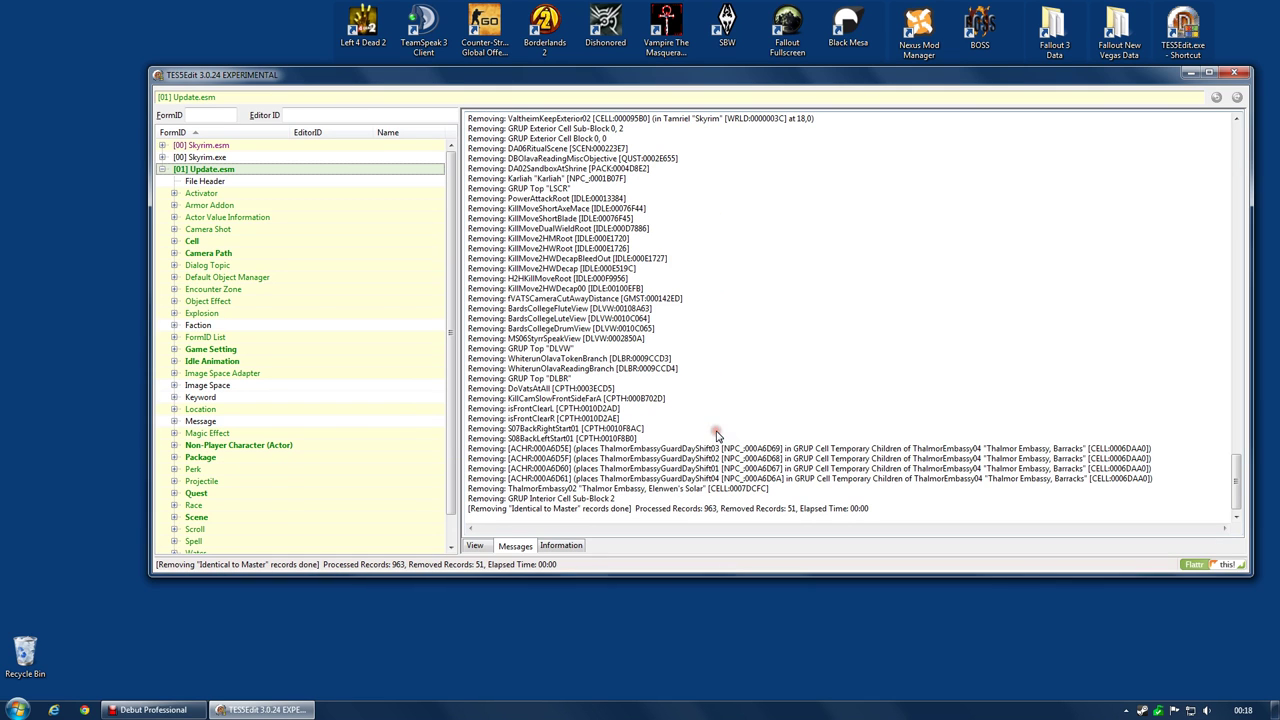
Undelete and disable Update.esm's deleted references, restoring 1 of 912 records.
right_click(239, 172)
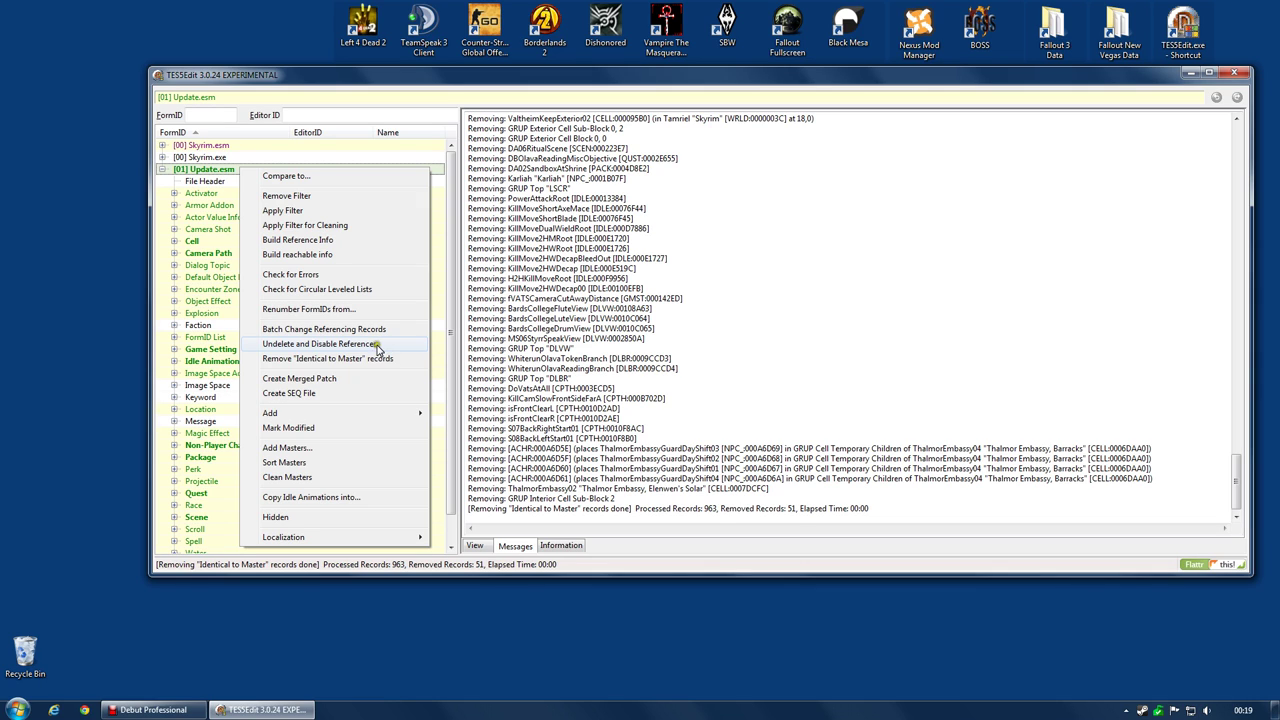
left_click(350, 345)
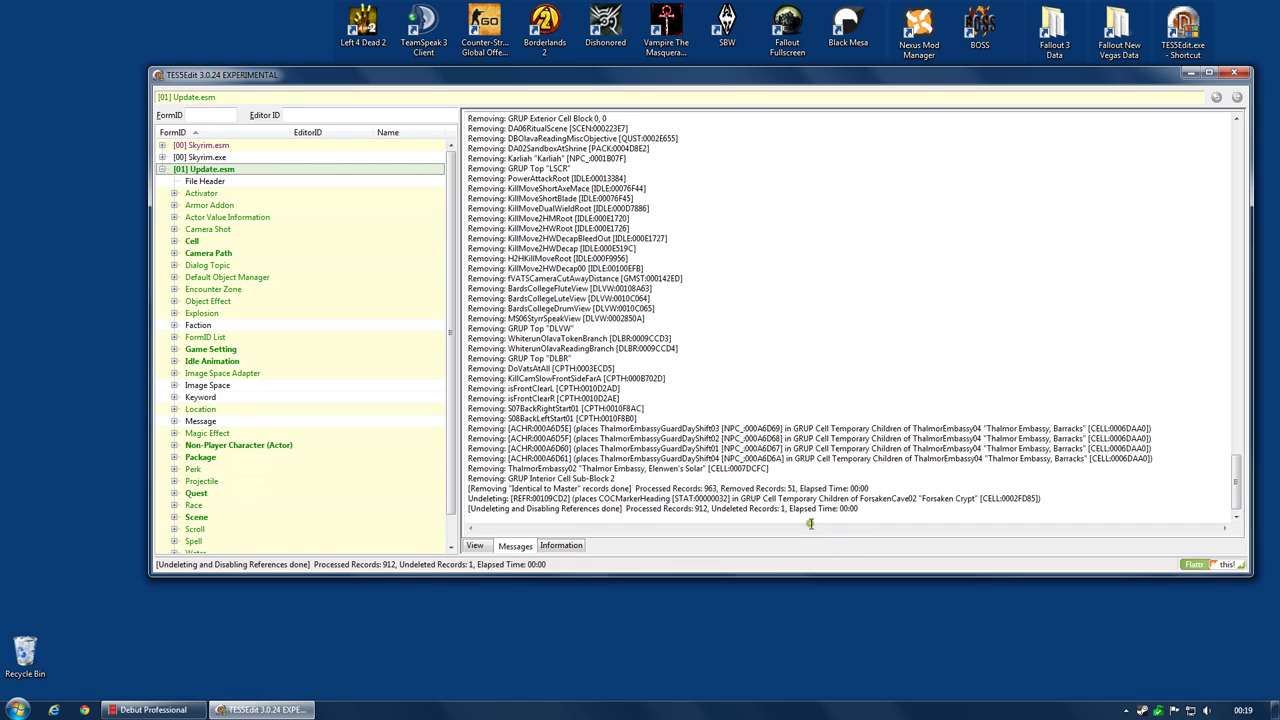
Close TES5Edit, saving Update.esm with a plugin backup.
left_click(1238, 76)
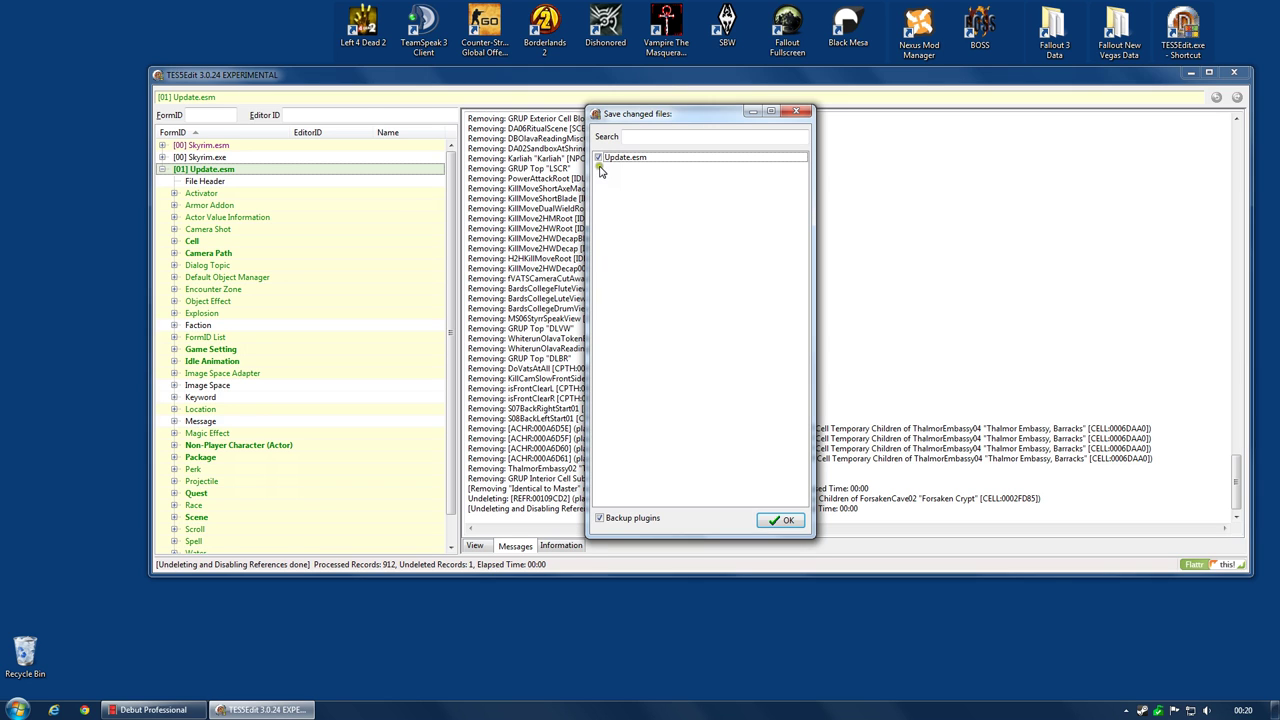
left_click(782, 521)
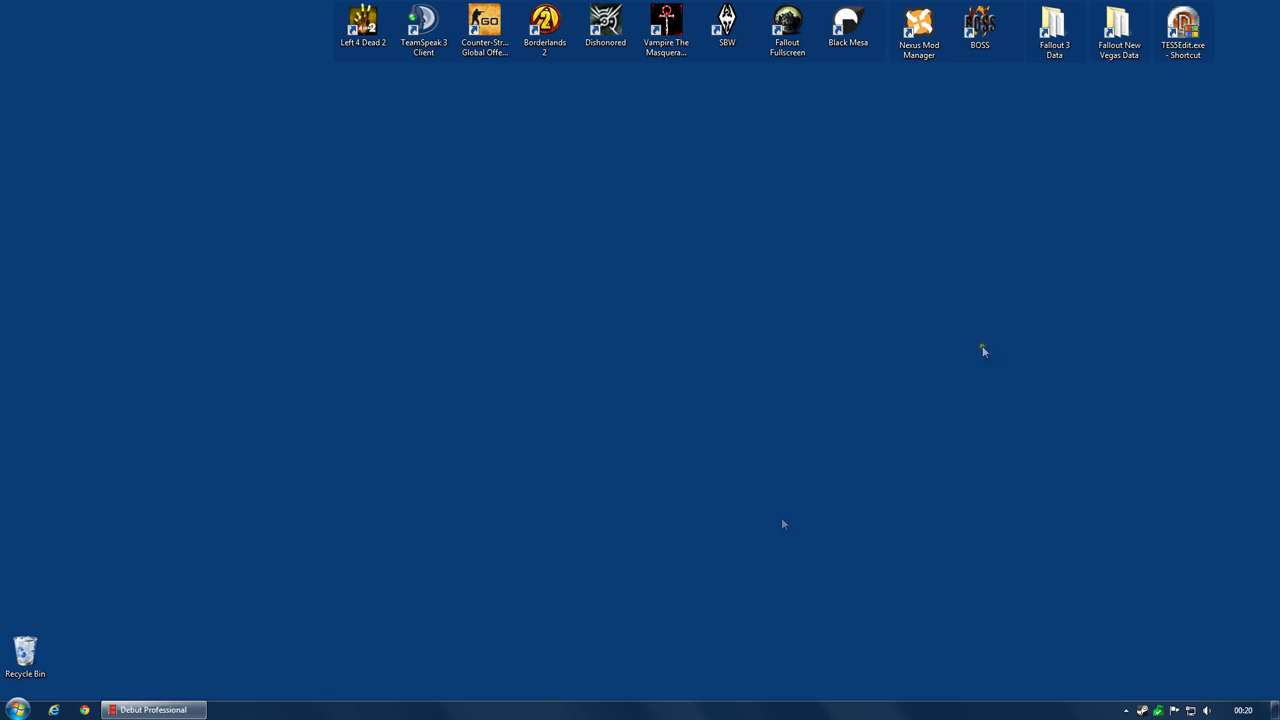
Relaunch TES5Edit and load only Skyrim.esm, Update.esm and Dawnguard.esm.
double_click(1182, 28)
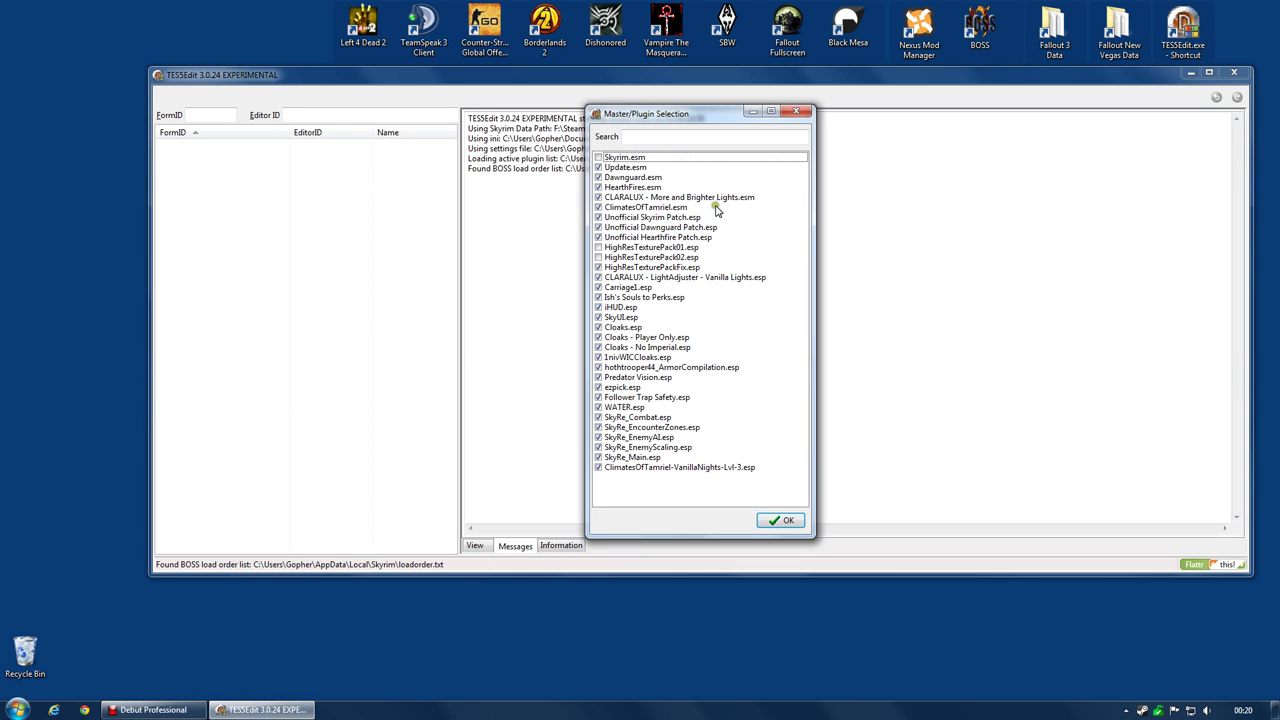
right_click(650, 232)
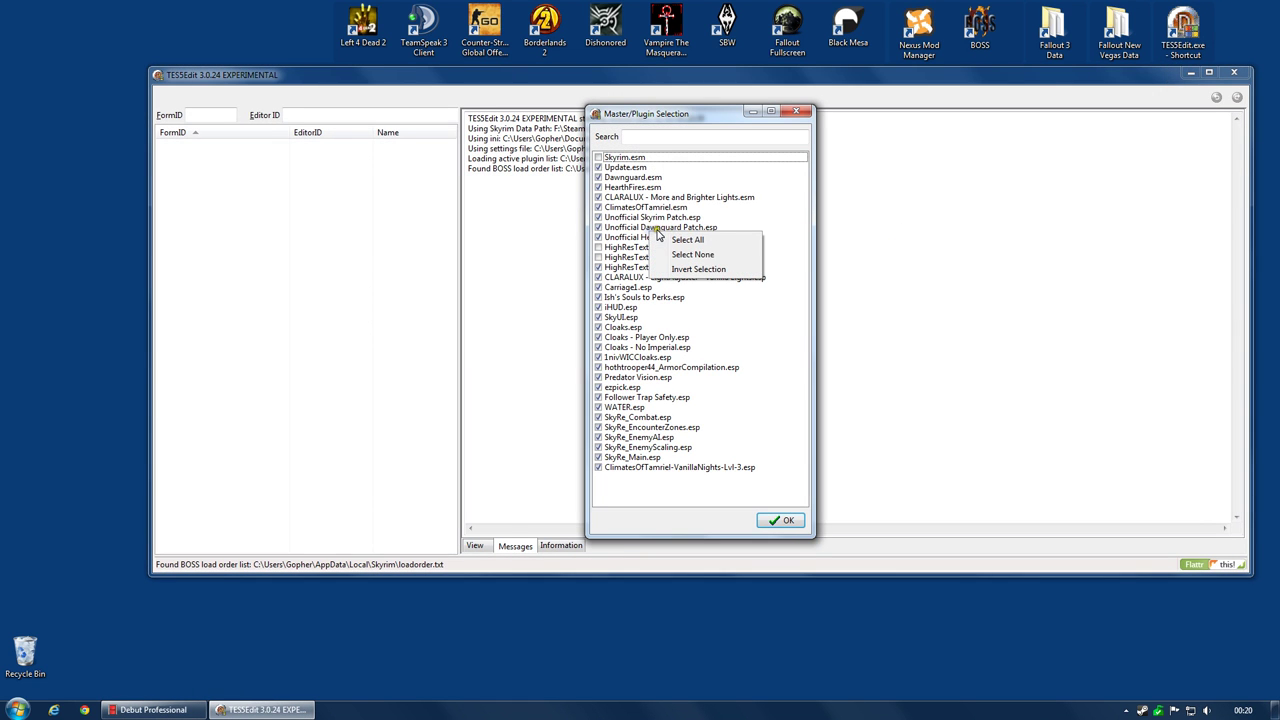
left_click(716, 256)
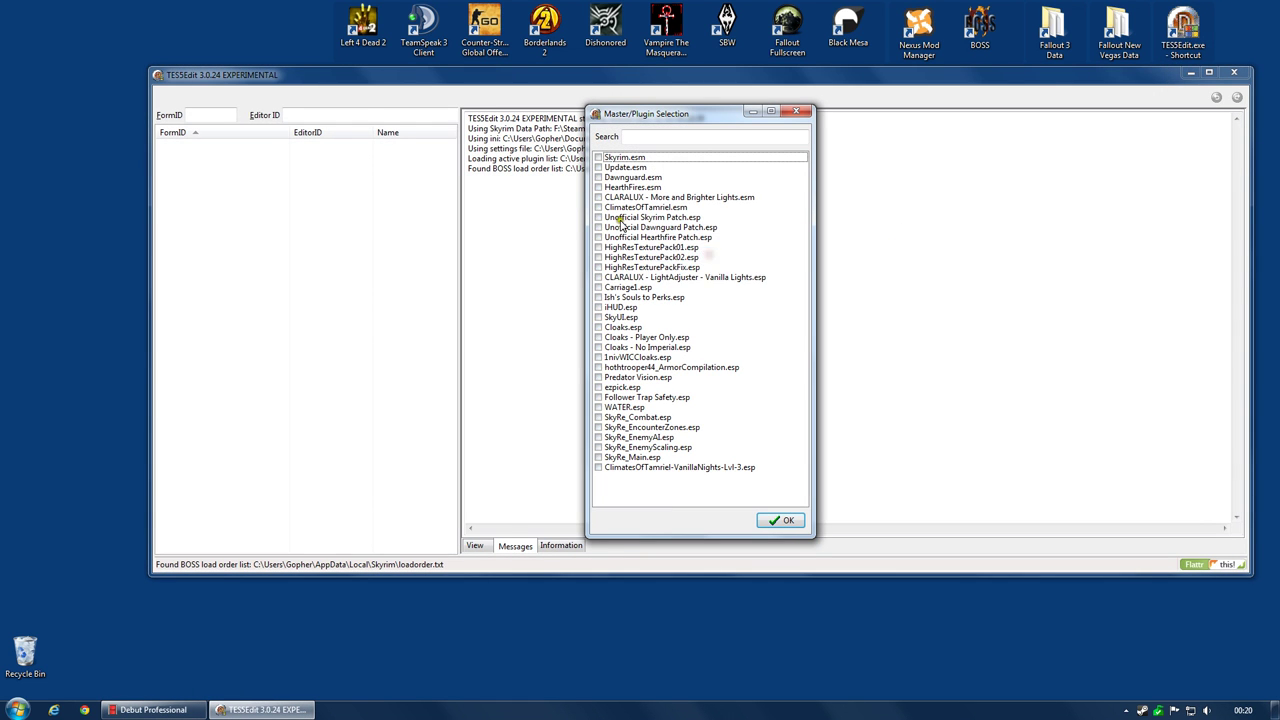
left_click(598, 157)
left_click(598, 167)
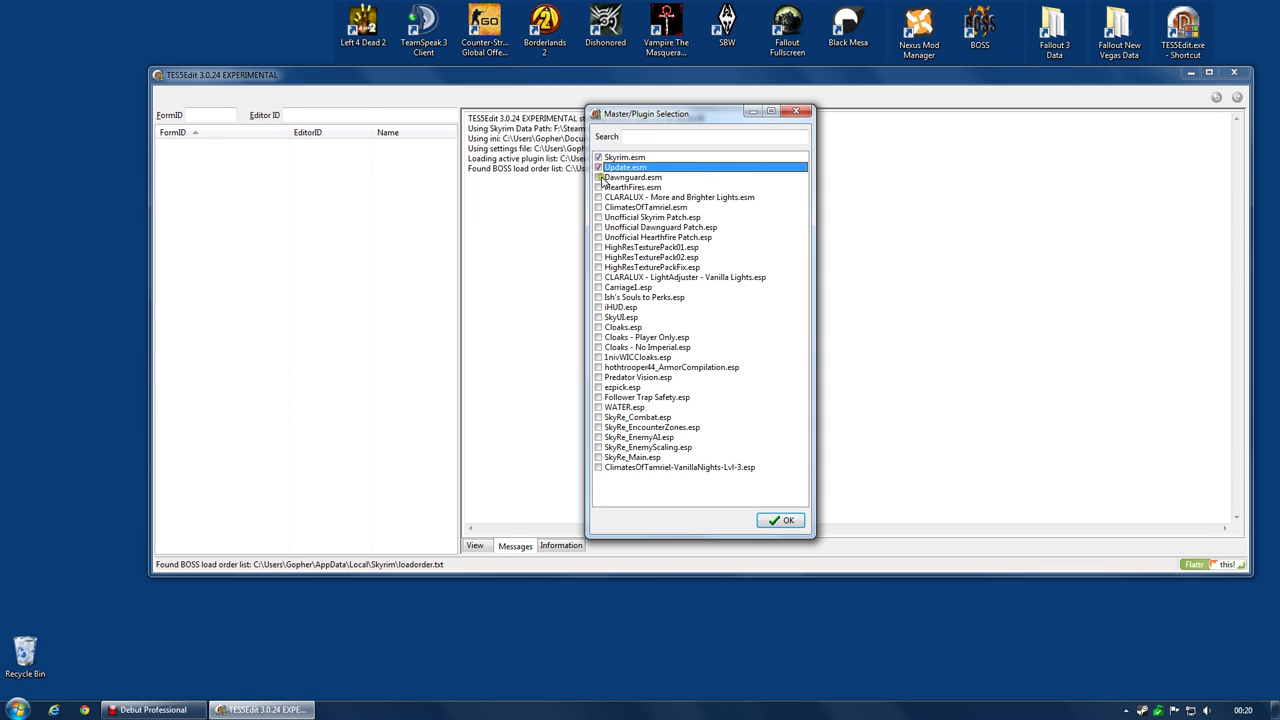
left_click(598, 177)
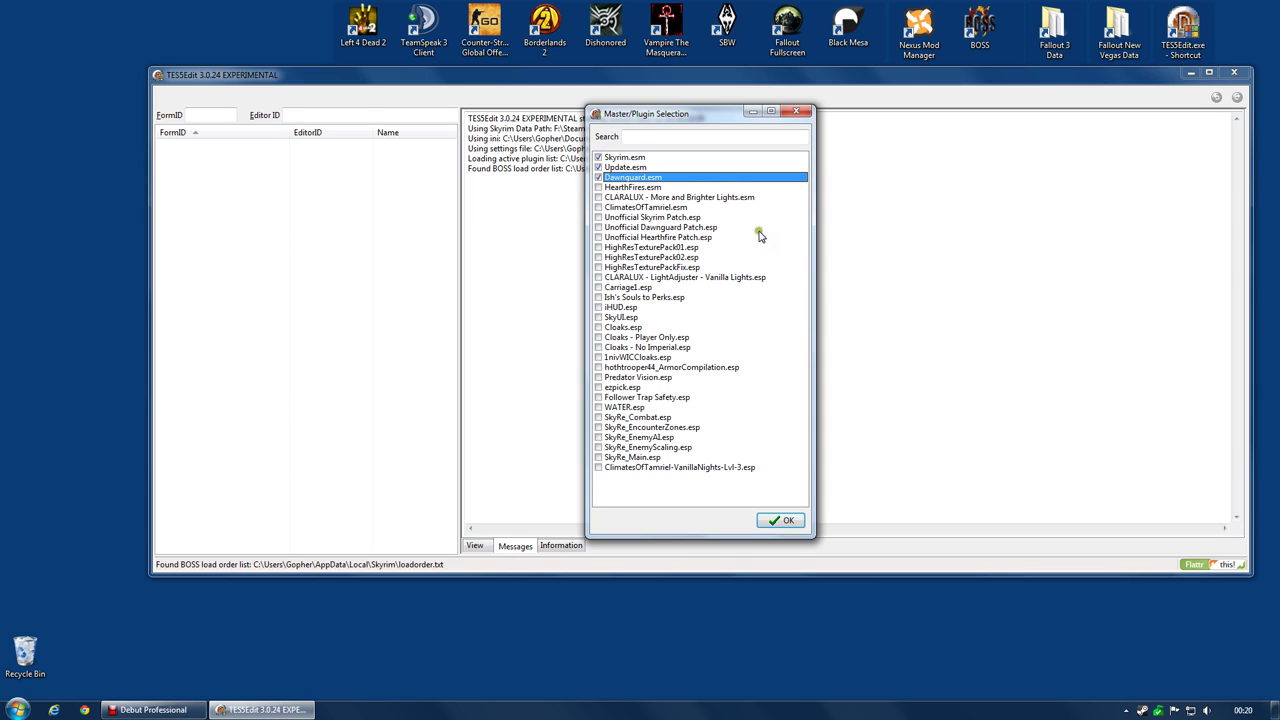
left_click(773, 523)
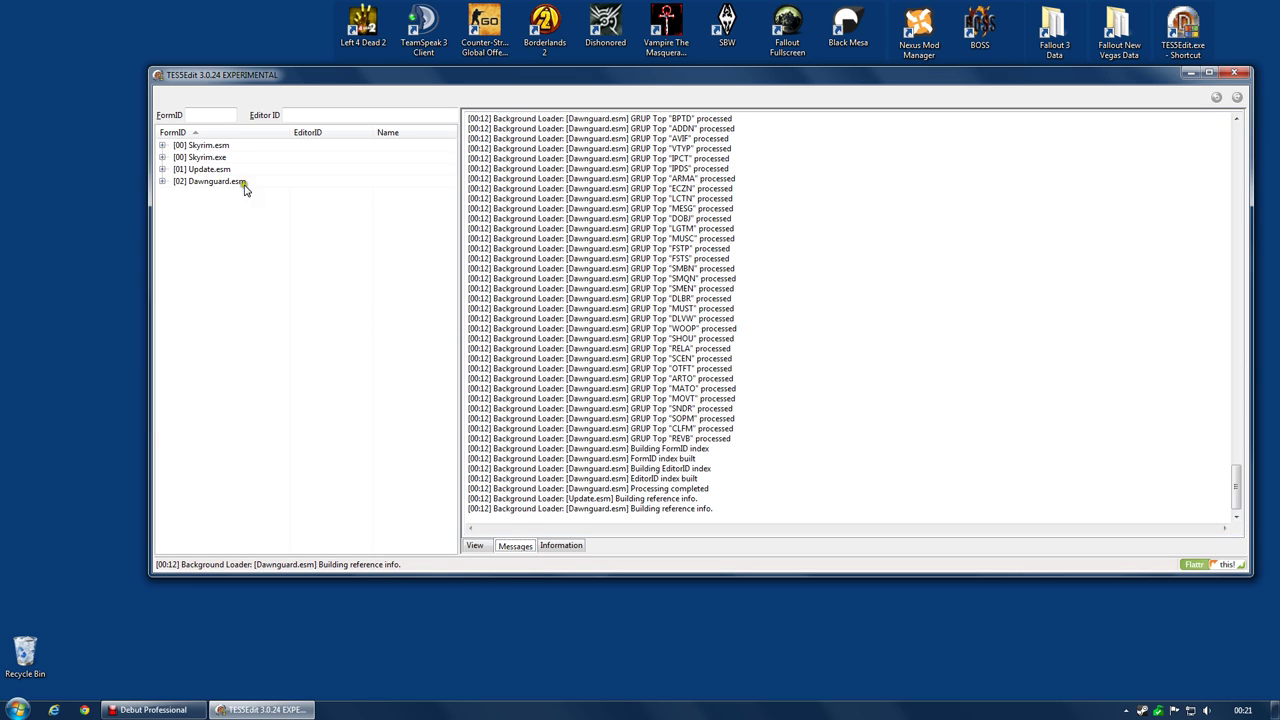
Apply the cleaning filter to [02] Dawnguard.esm.
left_click(162, 181)
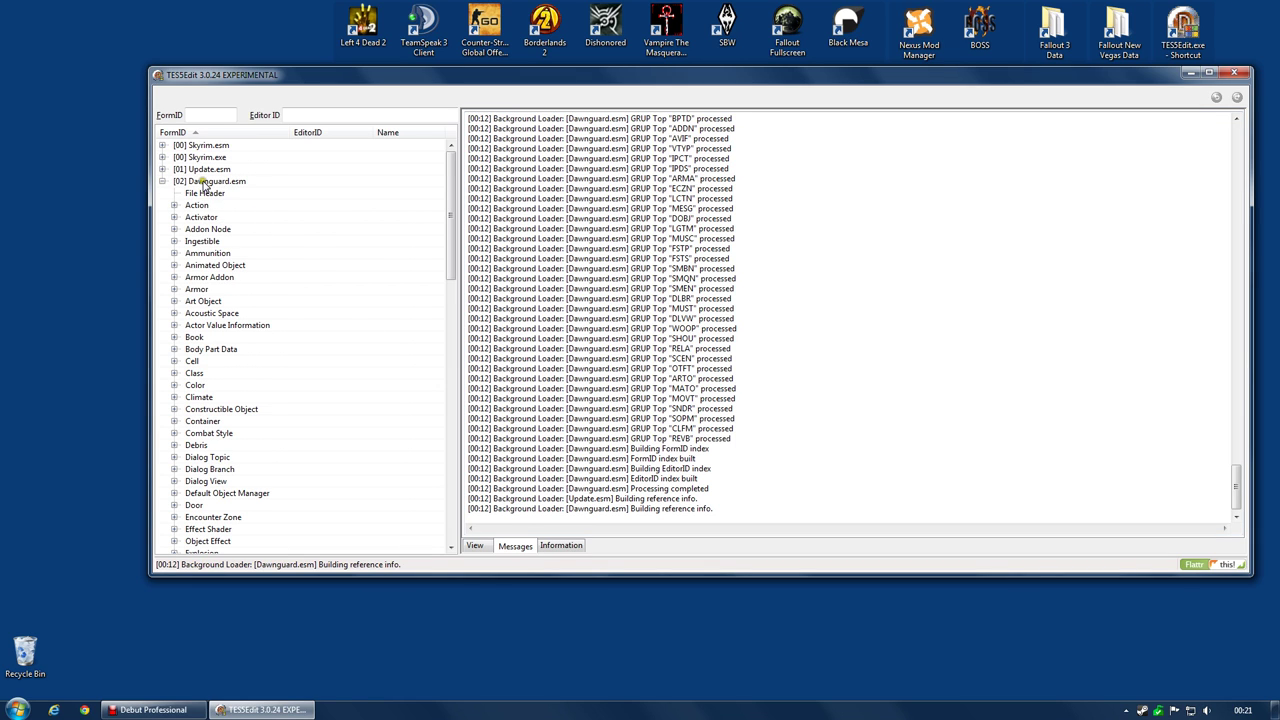
left_click(204, 183)
right_click(213, 182)
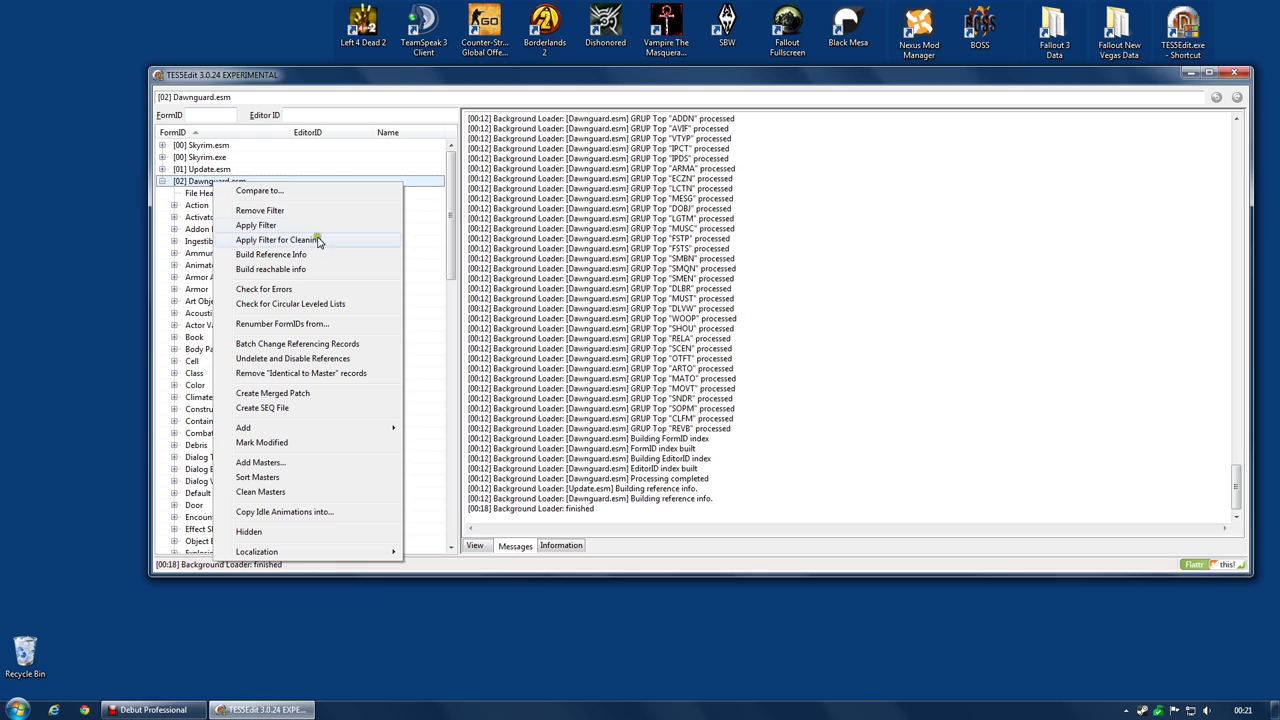
left_click(290, 242)
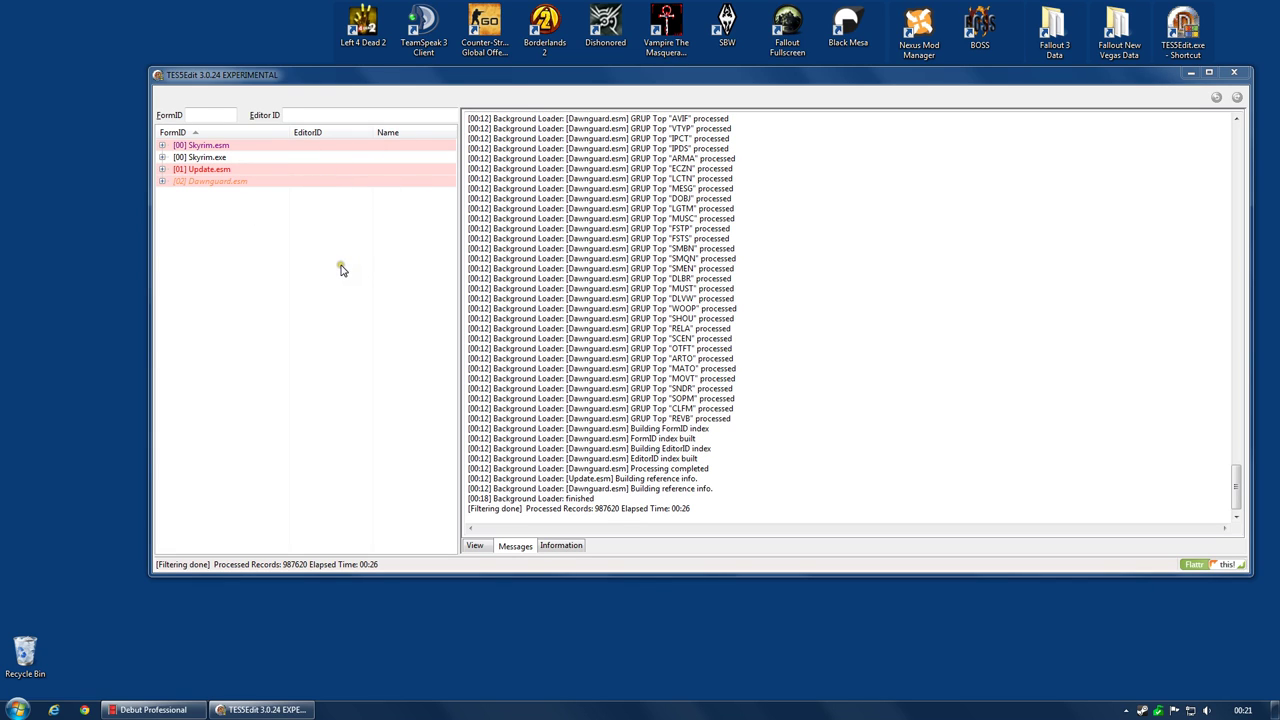
Expand Dawnguard.esm and scroll through its colour-coded record groups.
left_click(164, 186)
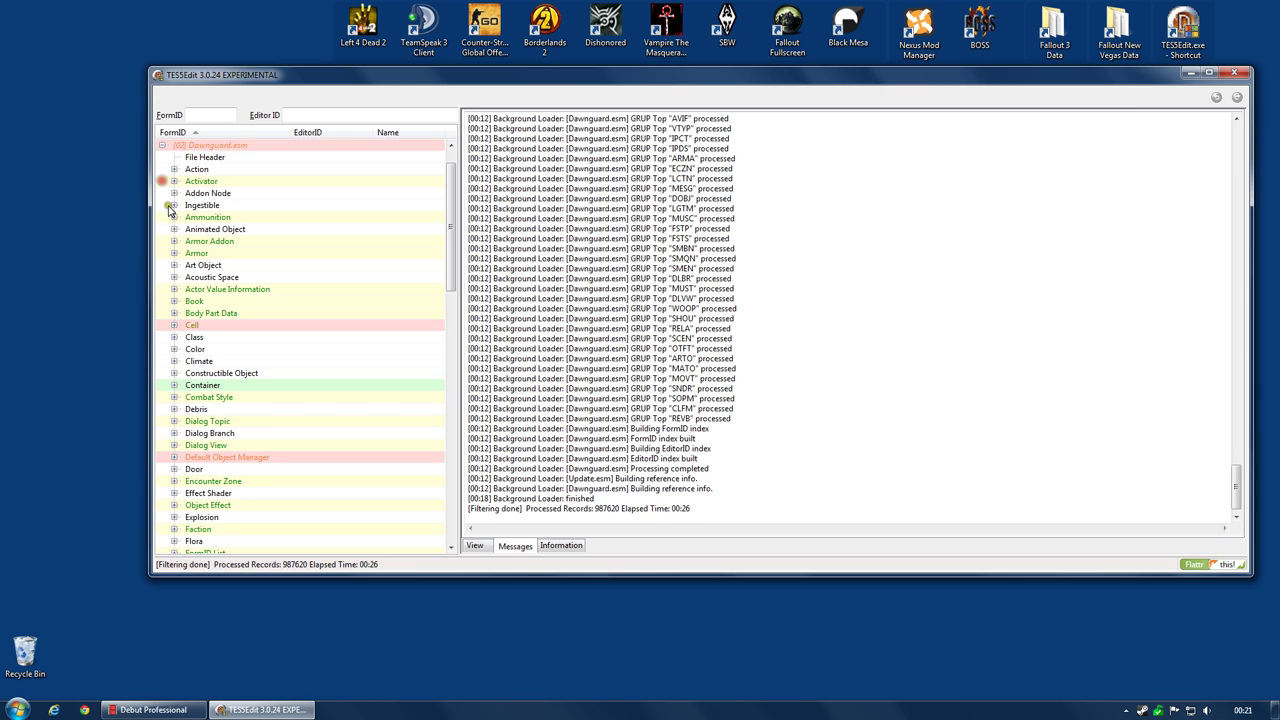
scroll(310, 290, "down", 20)
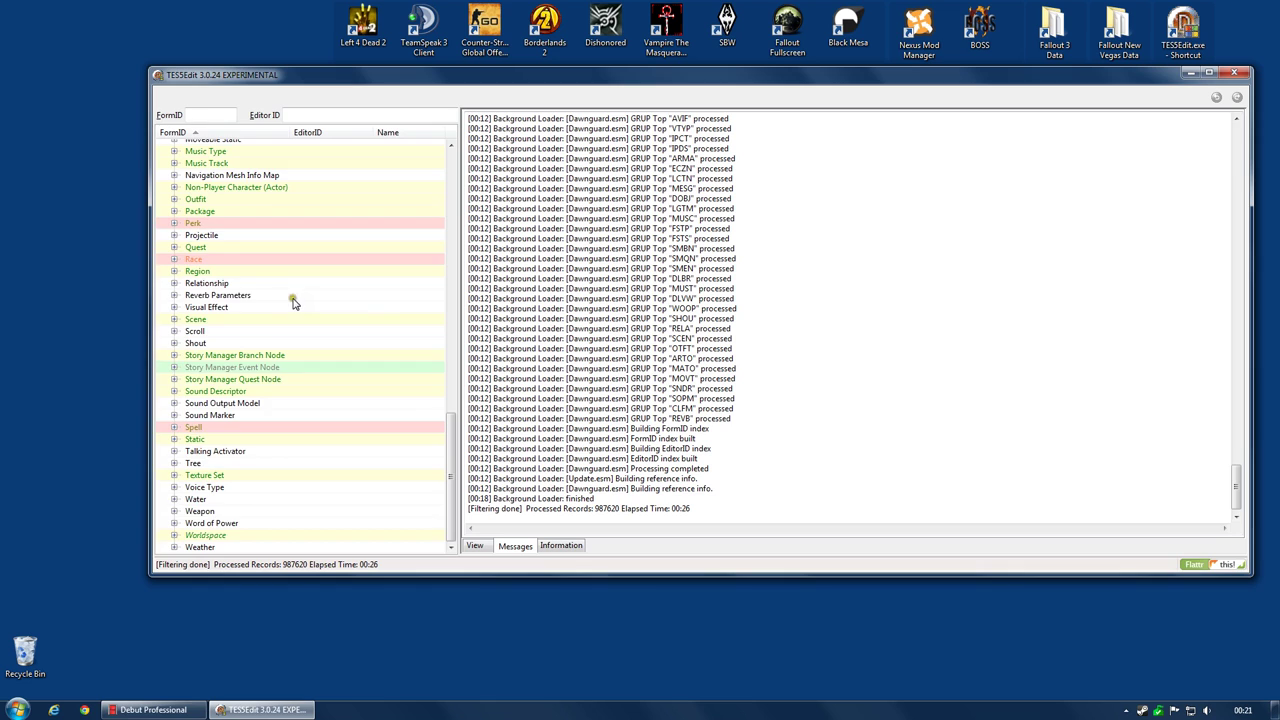
scroll(300, 300, "up", 20)
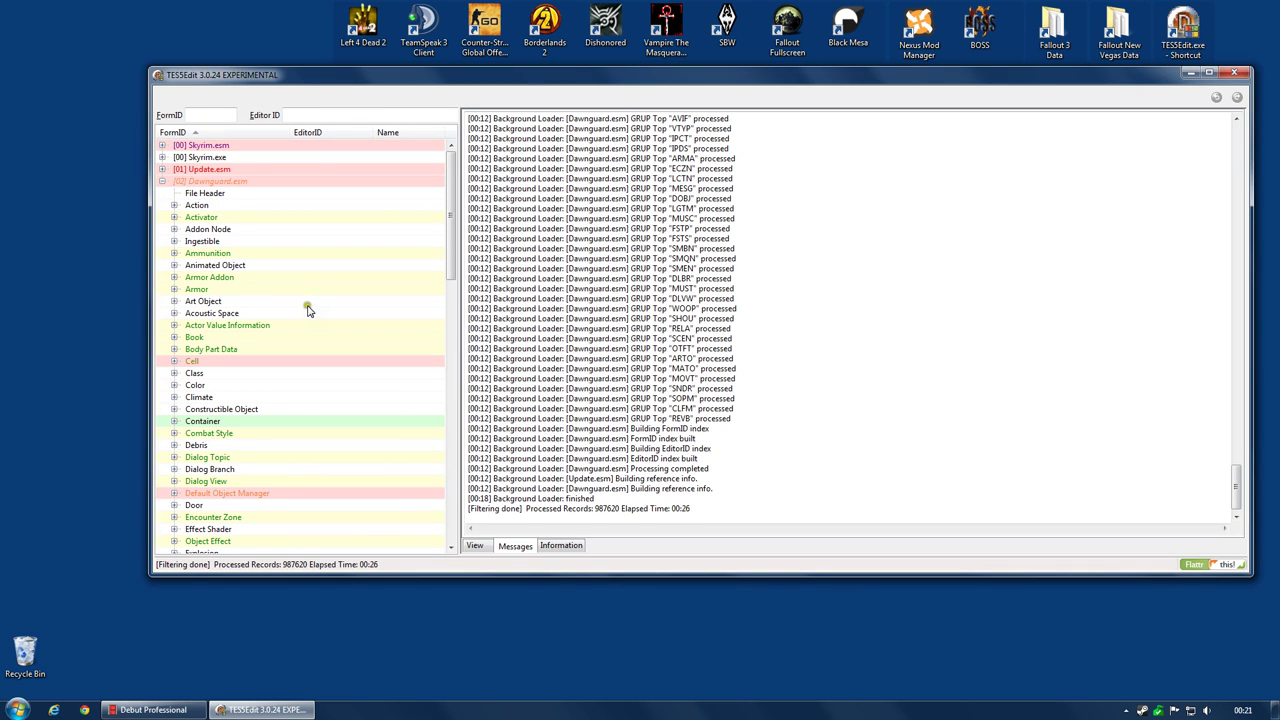
Remove Dawnguard.esm's 'Identical to Master' records after confirming: 603 of 98027 removed.
right_click(246, 184)
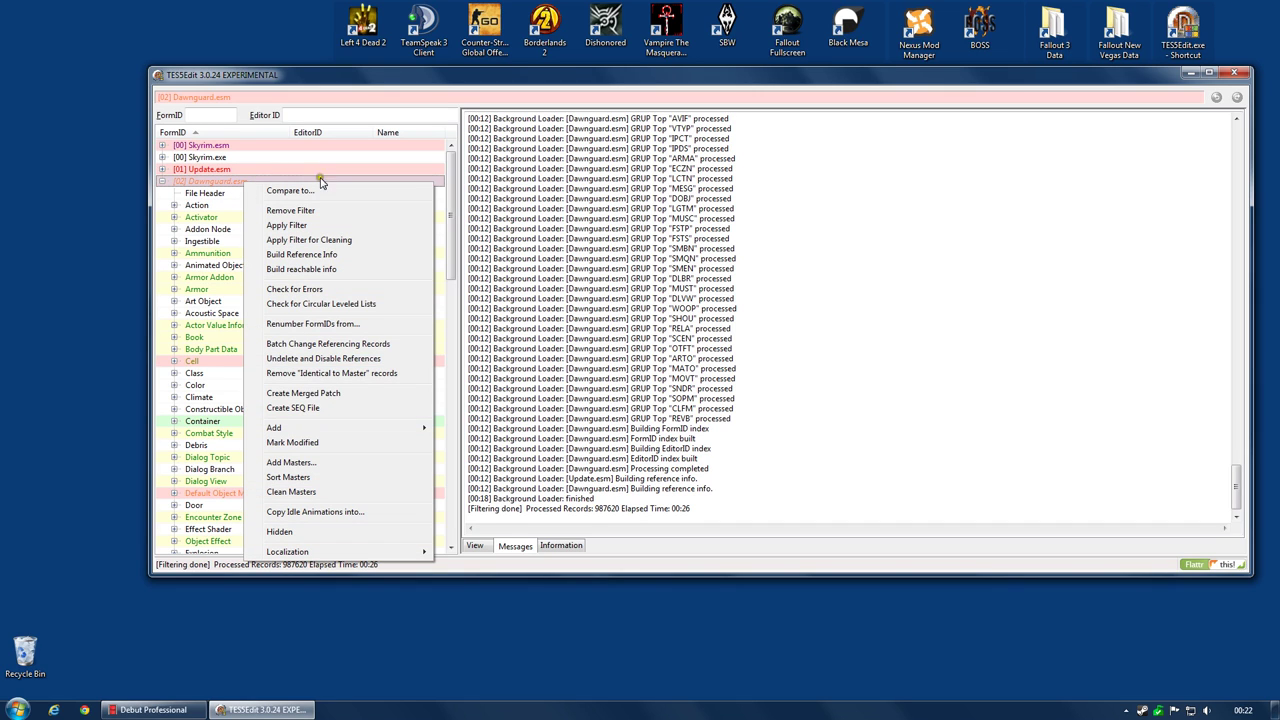
left_click(392, 374)
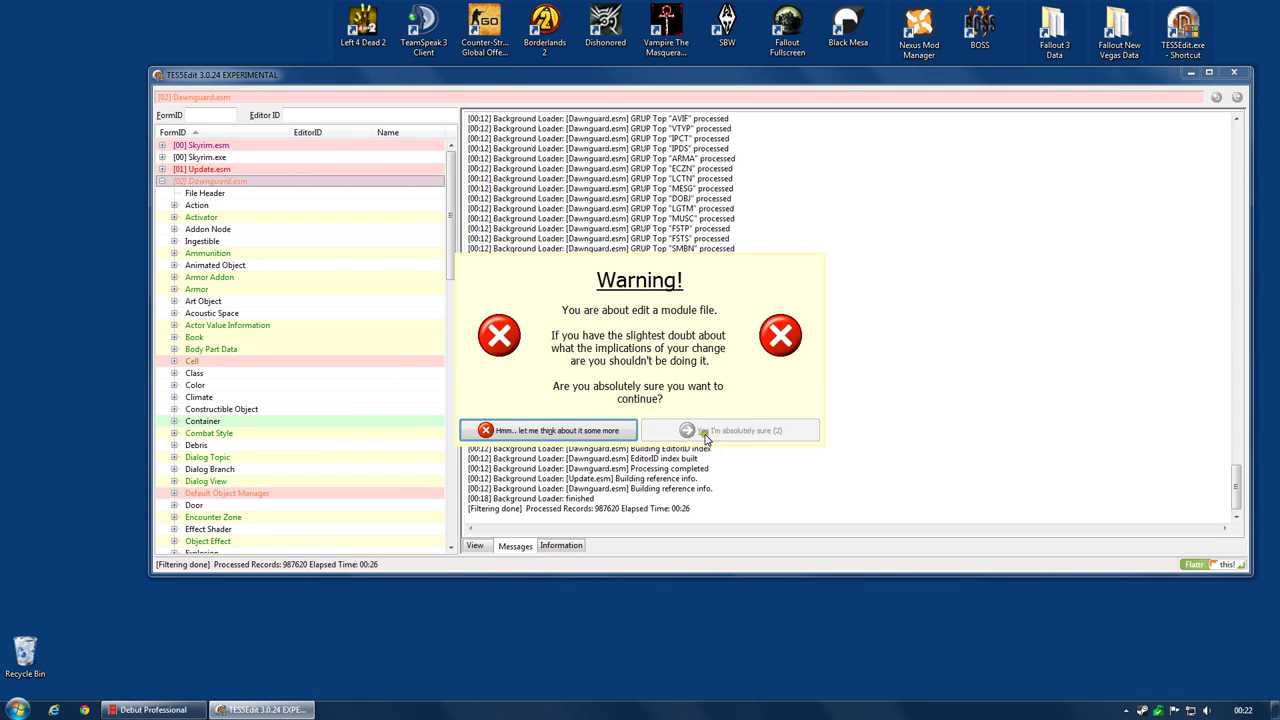
left_click(737, 432)
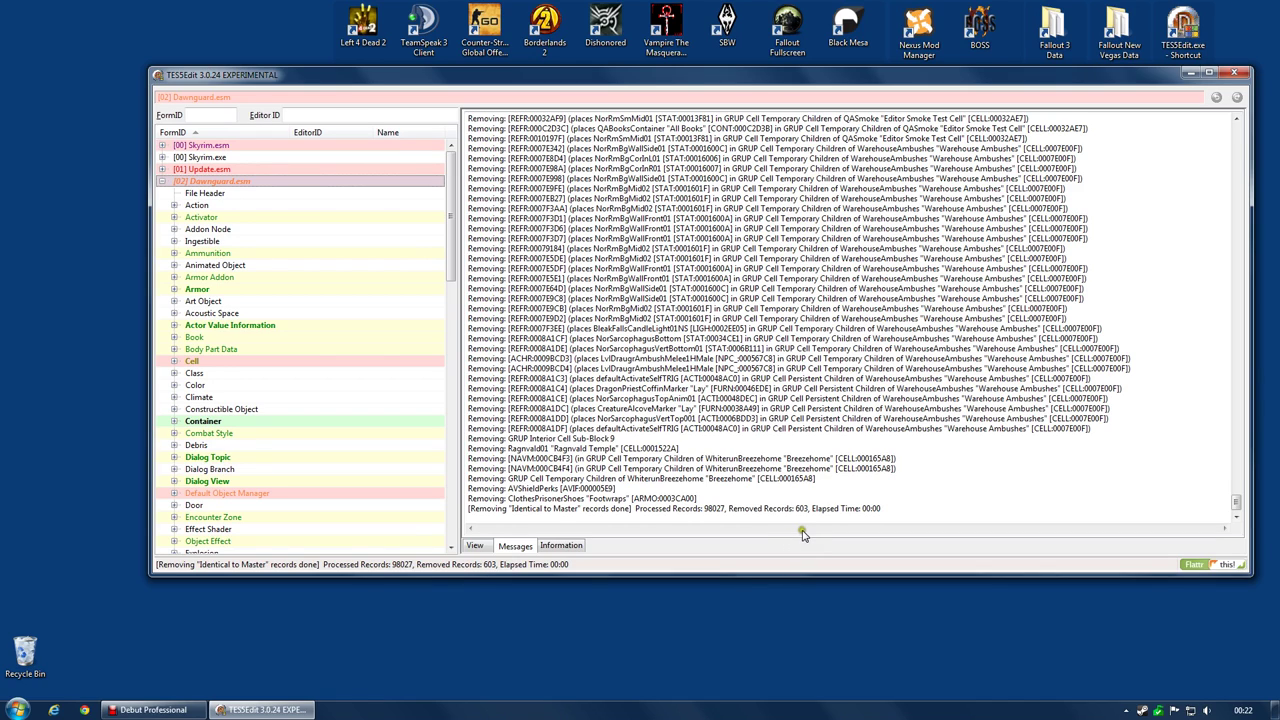
Undelete and disable Dawnguard.esm's deleted references, restoring 82 records with 57 NavMeshes left.
right_click(230, 187)
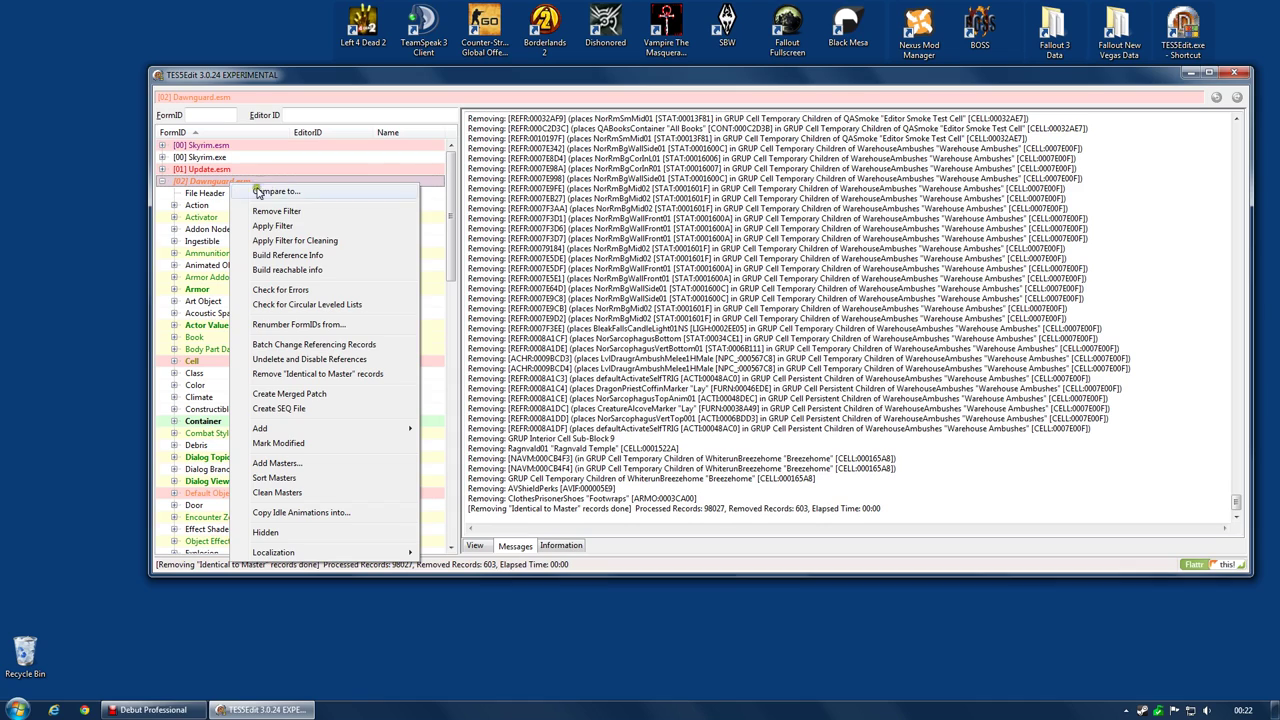
left_click(356, 360)
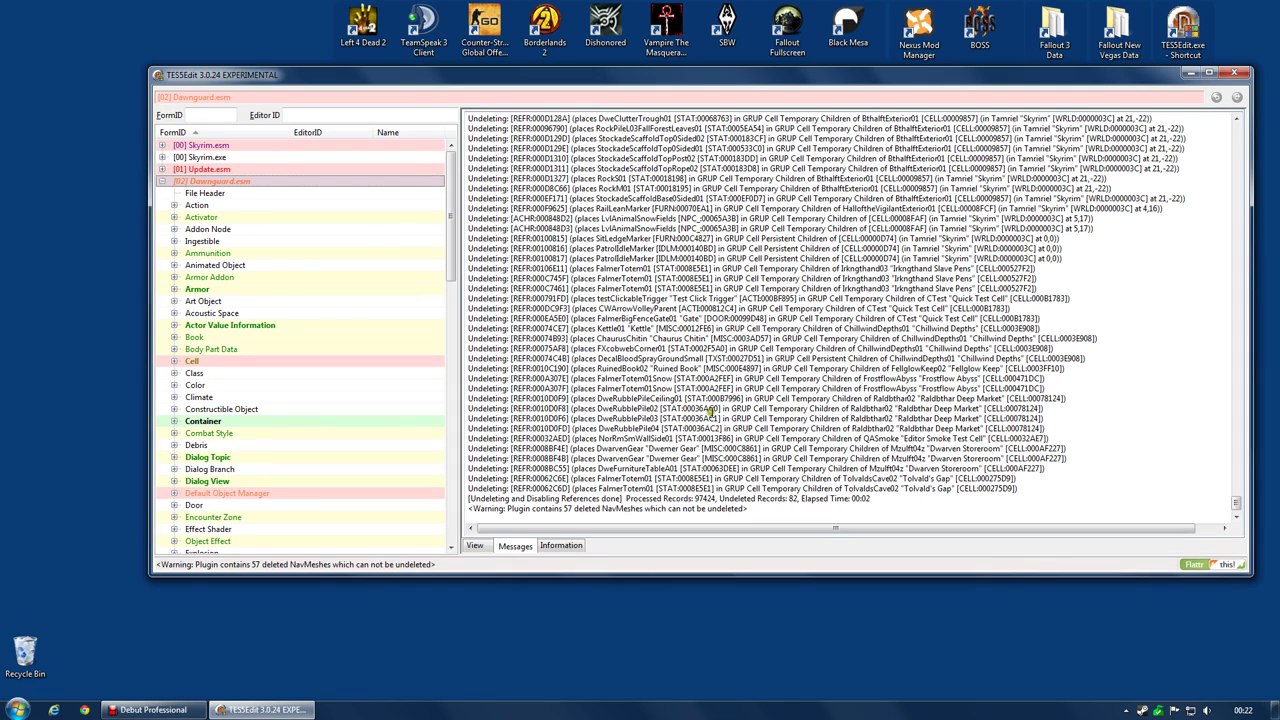
Save the cleaned Dawnguard.esm with a backup and relaunch TES5Edit.
left_click(1234, 76)
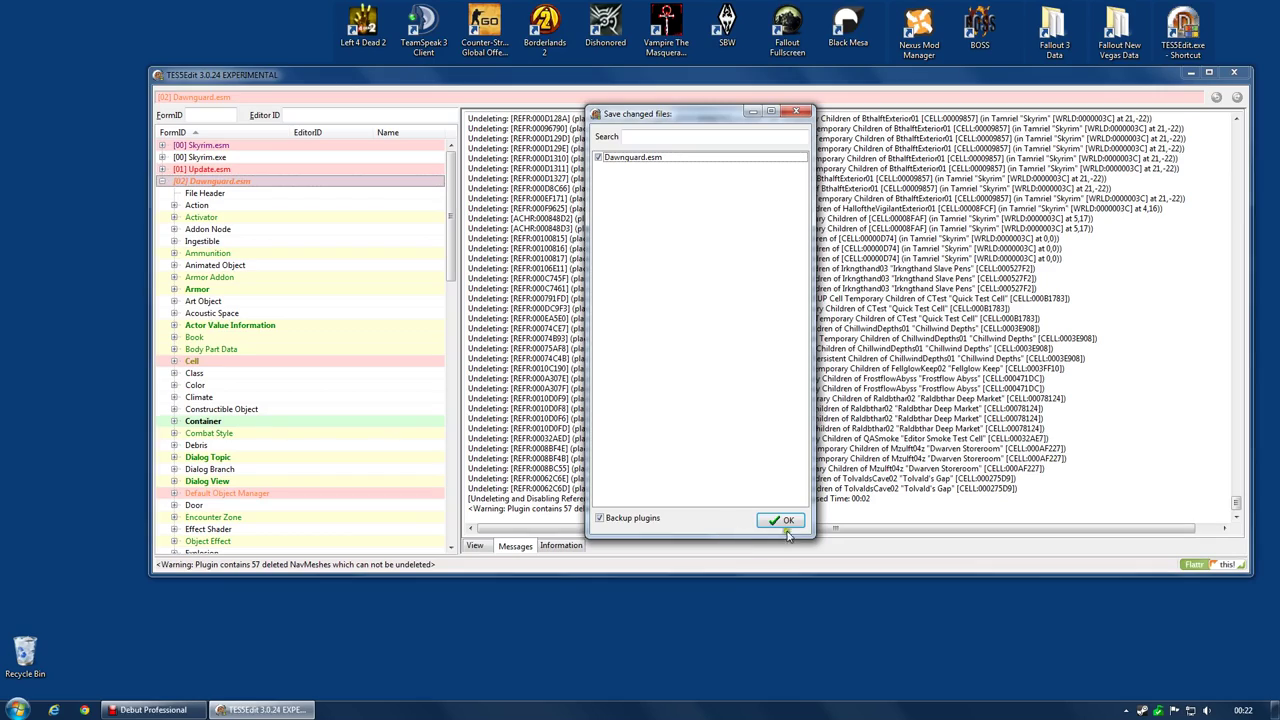
left_click(783, 522)
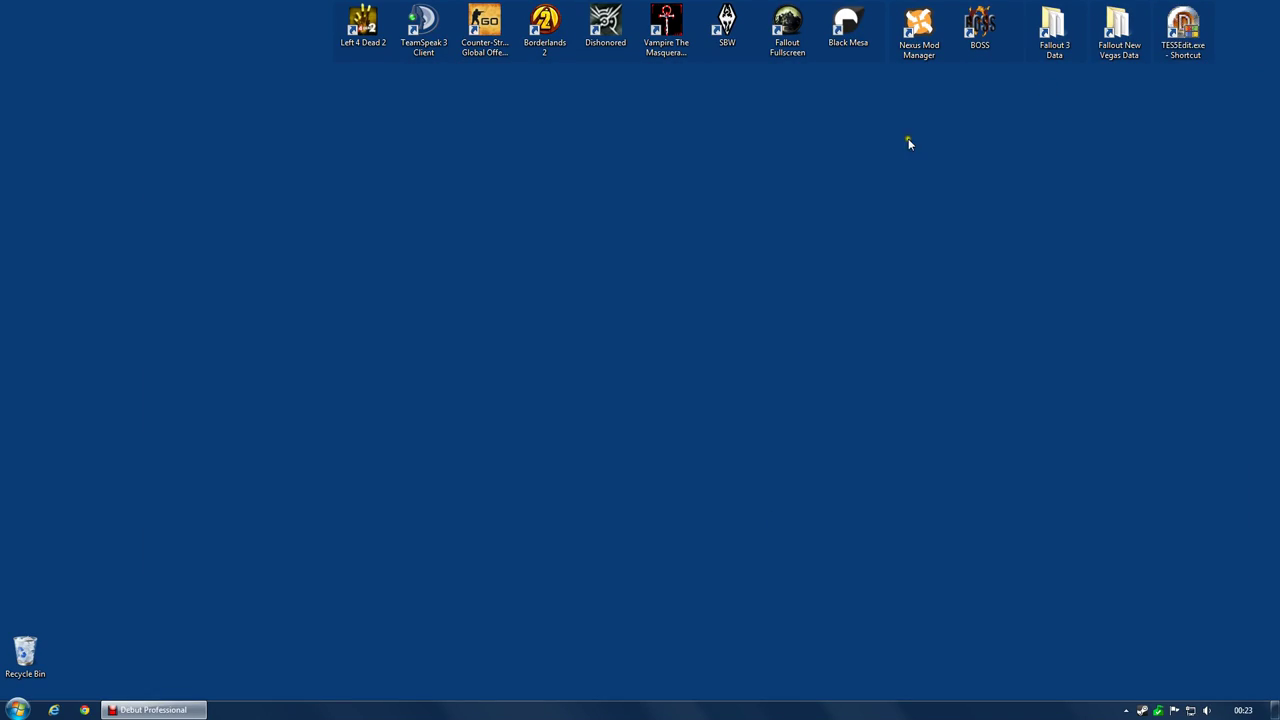
double_click(1183, 30)
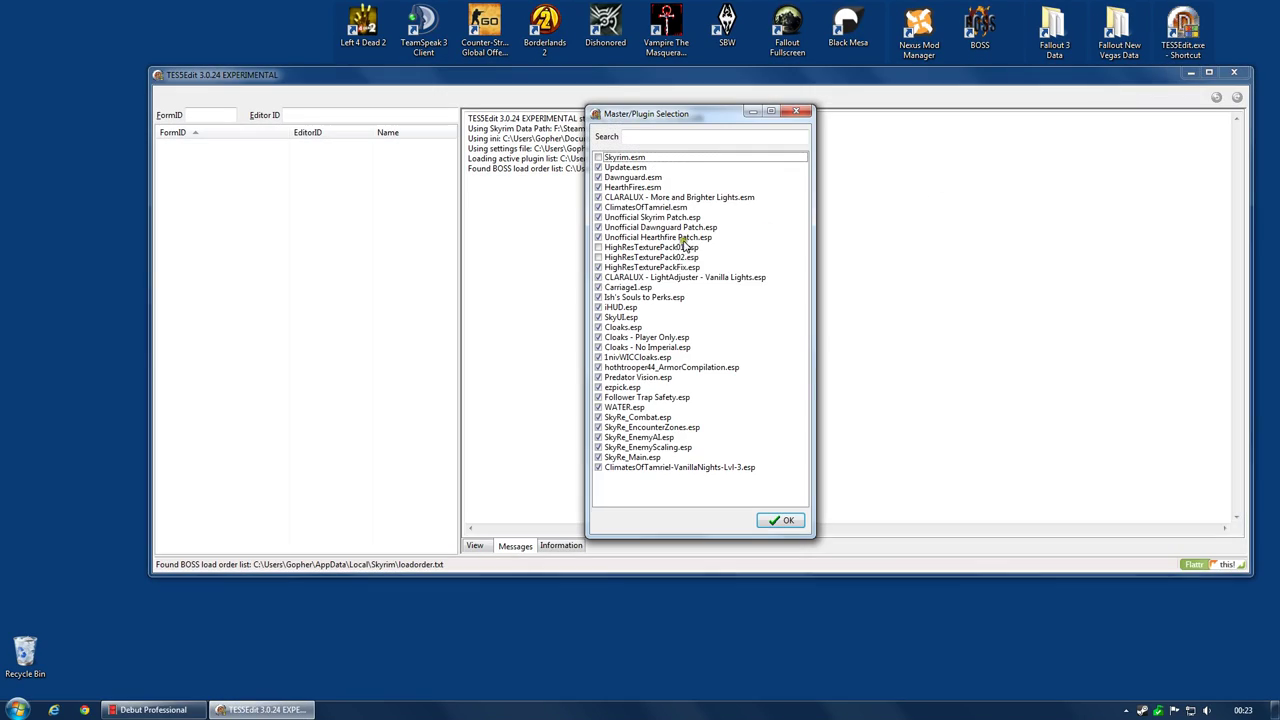
Load only Skyrim.esm, Update.esm, Dawnguard.esm and HearthFires.esm.
right_click(680, 245)
left_click(708, 268)
left_click(596, 190)
left_click(597, 178)
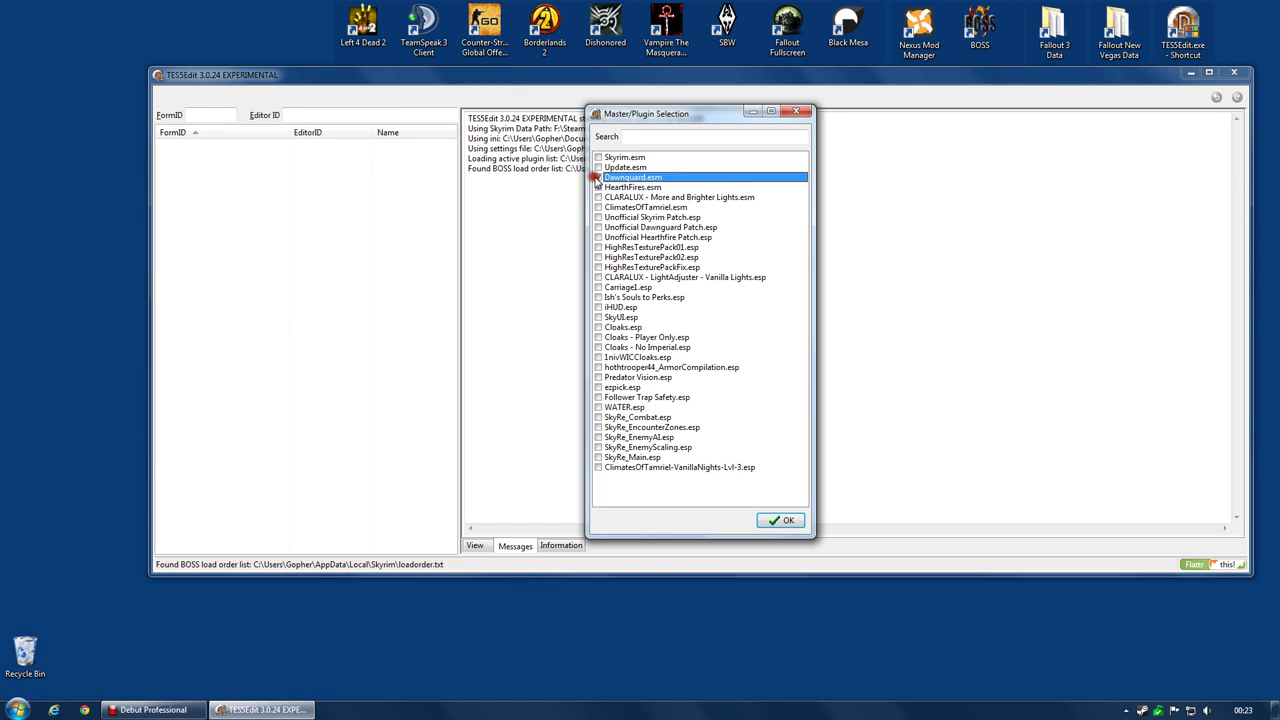
left_click(597, 167)
left_click(597, 157)
left_click(780, 520)
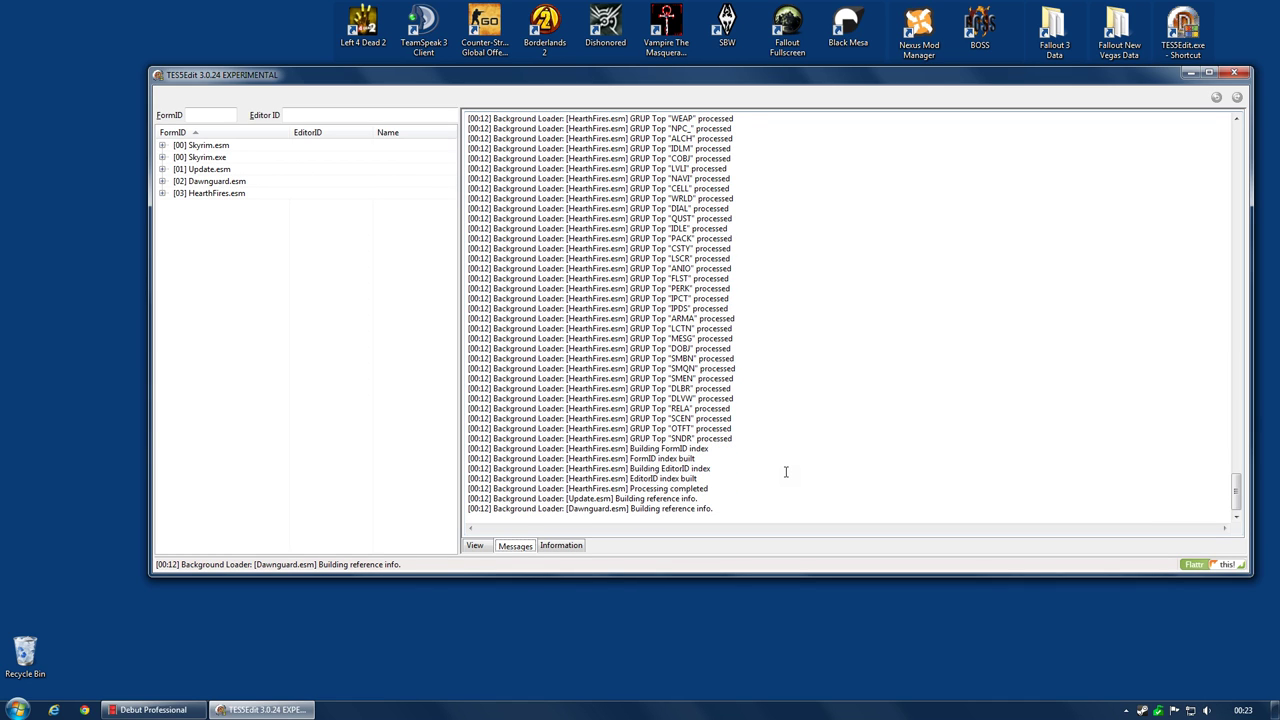
Apply Filter for Cleaning to HearthFires.esm and expand its colour-coded record groups.
left_click(162, 193)
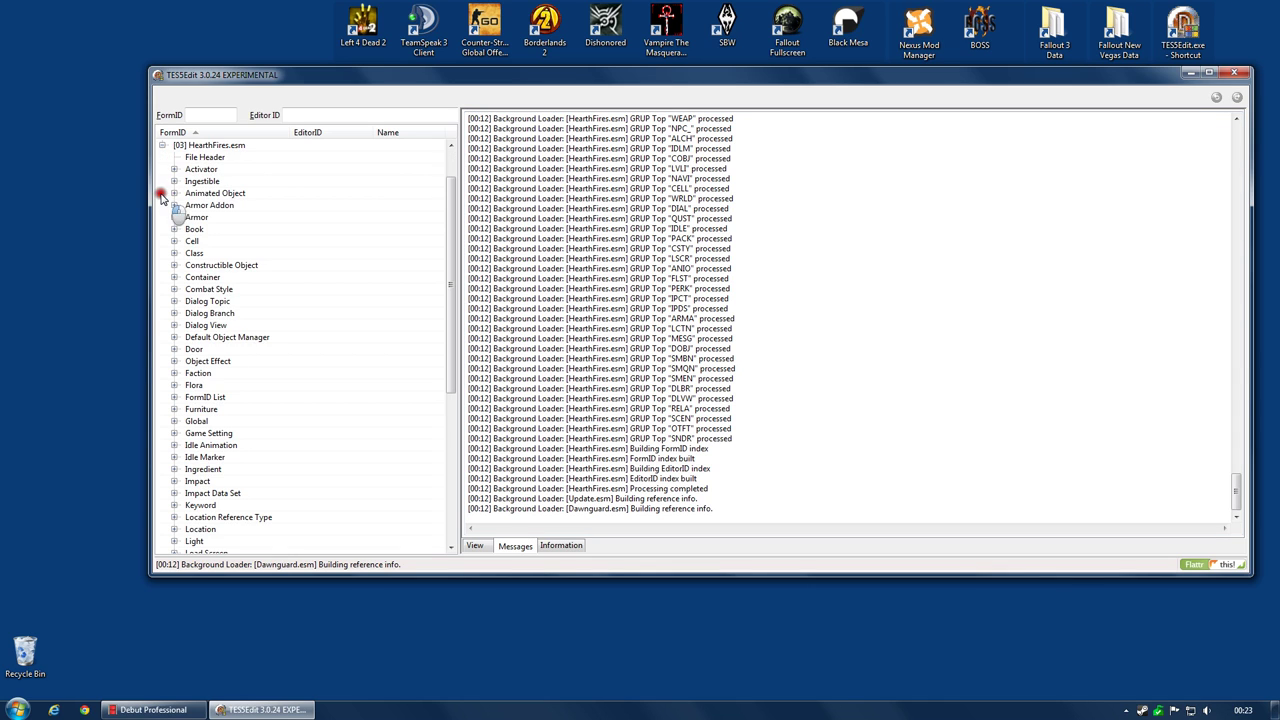
scroll(225, 204, "up", 2)
left_click(238, 194)
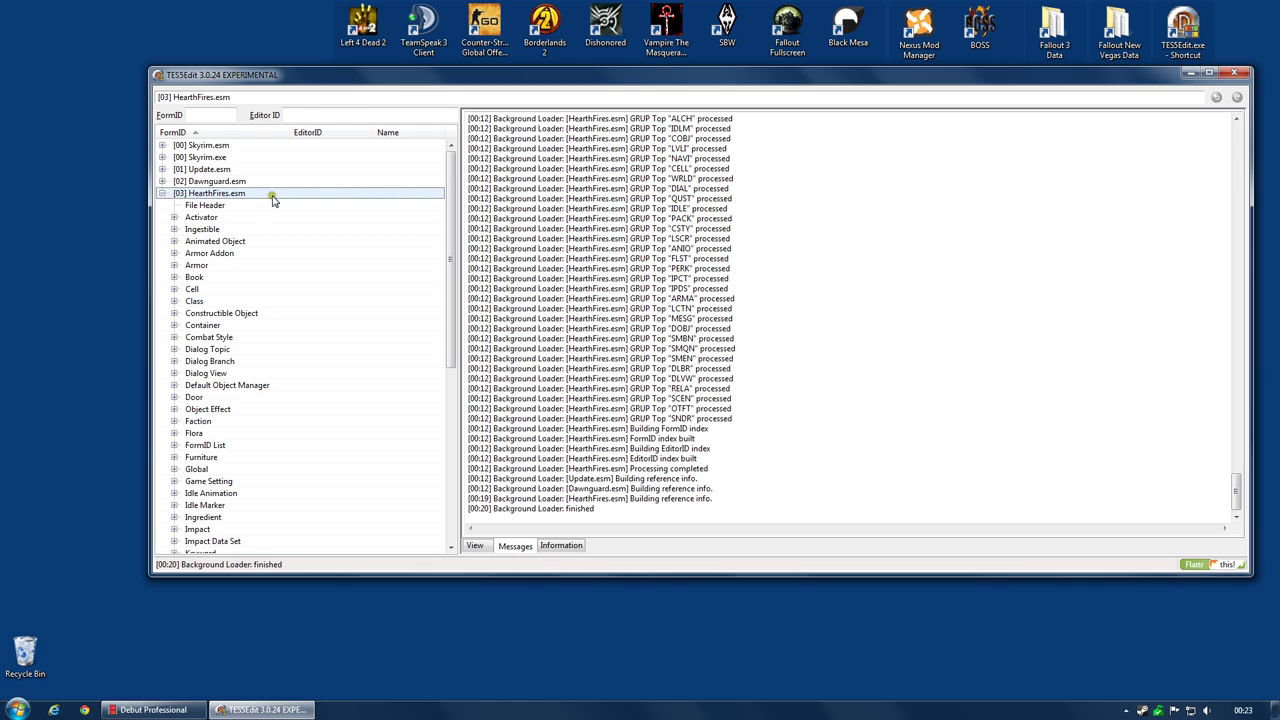
right_click(228, 192)
left_click(306, 255)
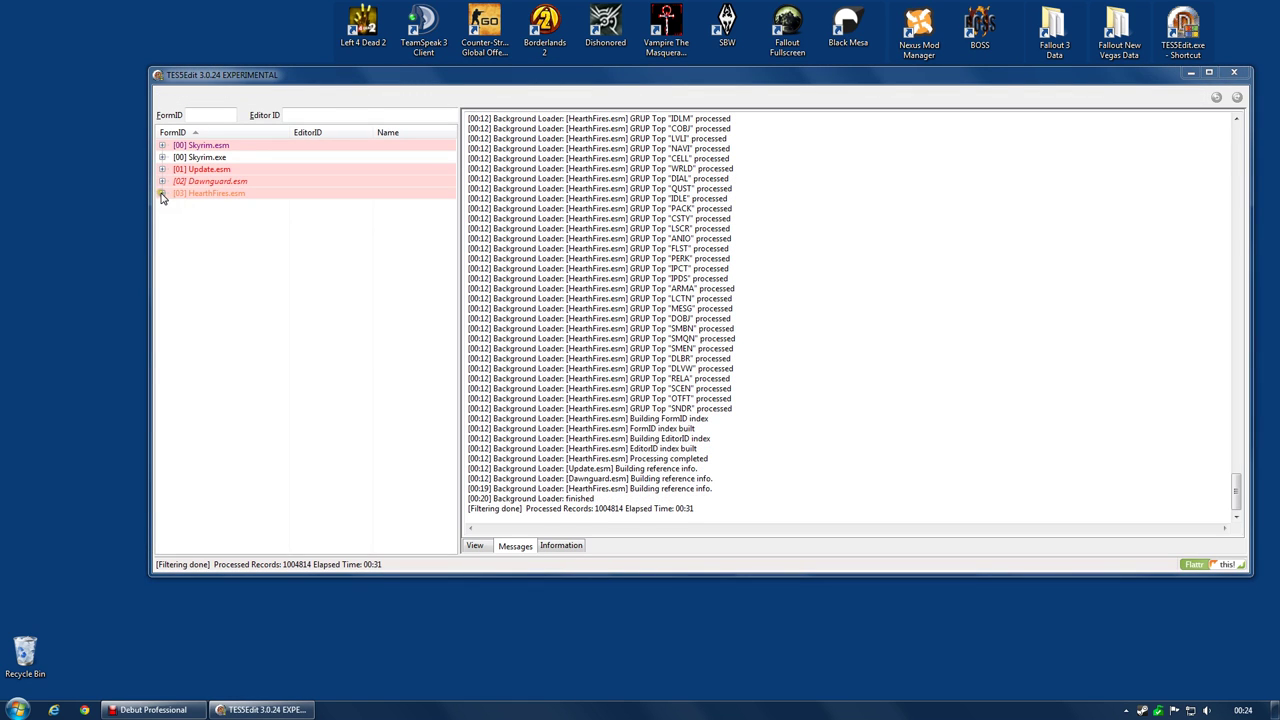
left_click(162, 195)
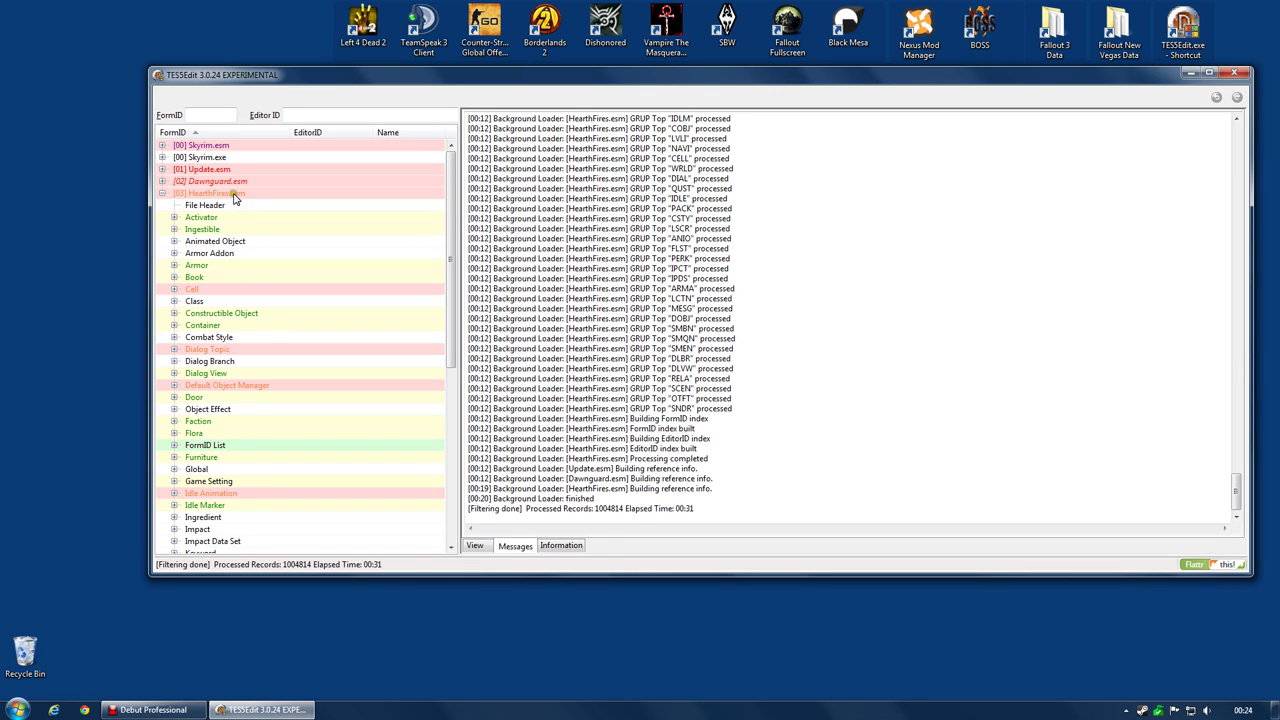
Remove HearthFires.esm's 171 identical-to-master records and undelete and disable its 11 deleted references.
right_click(240, 196)
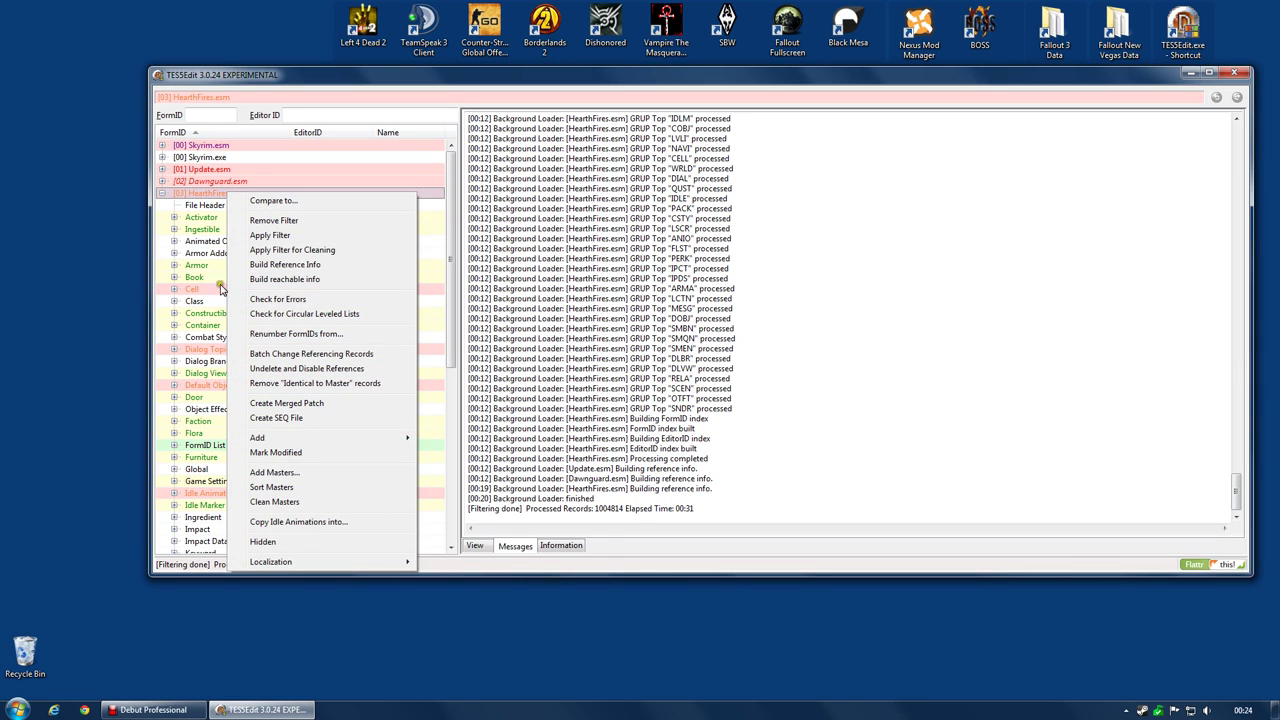
left_click(352, 385)
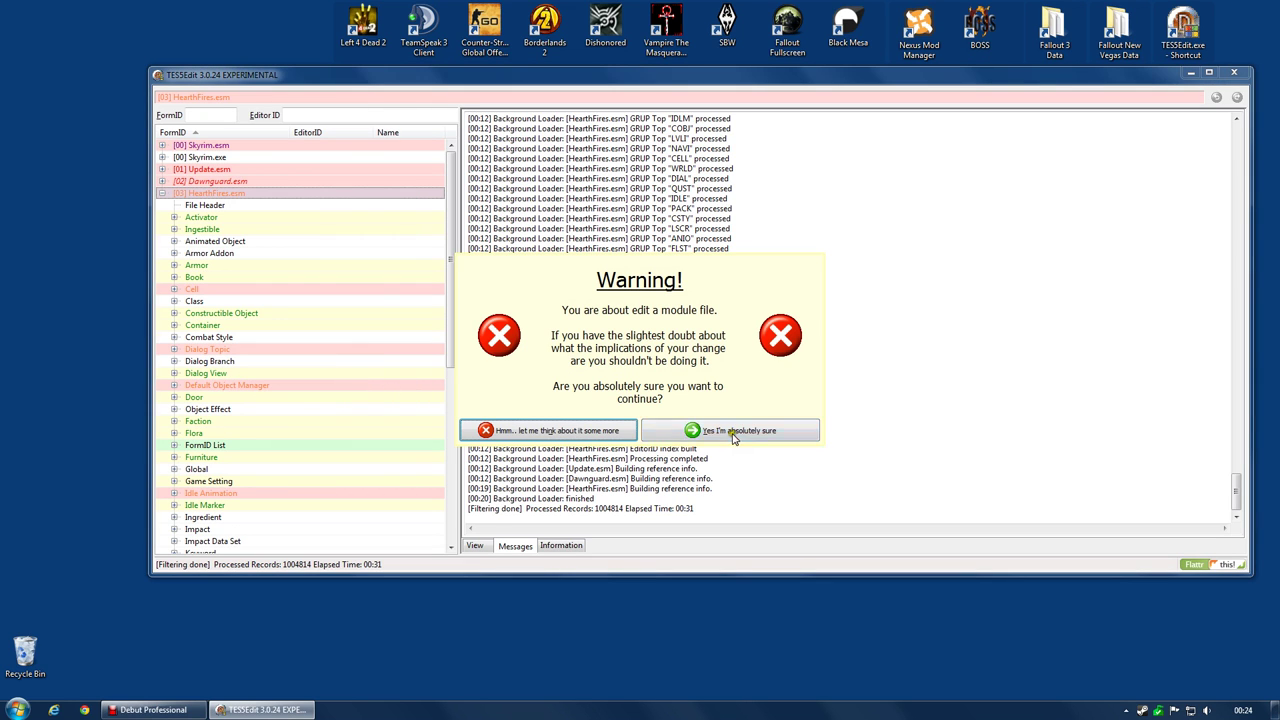
left_click(733, 432)
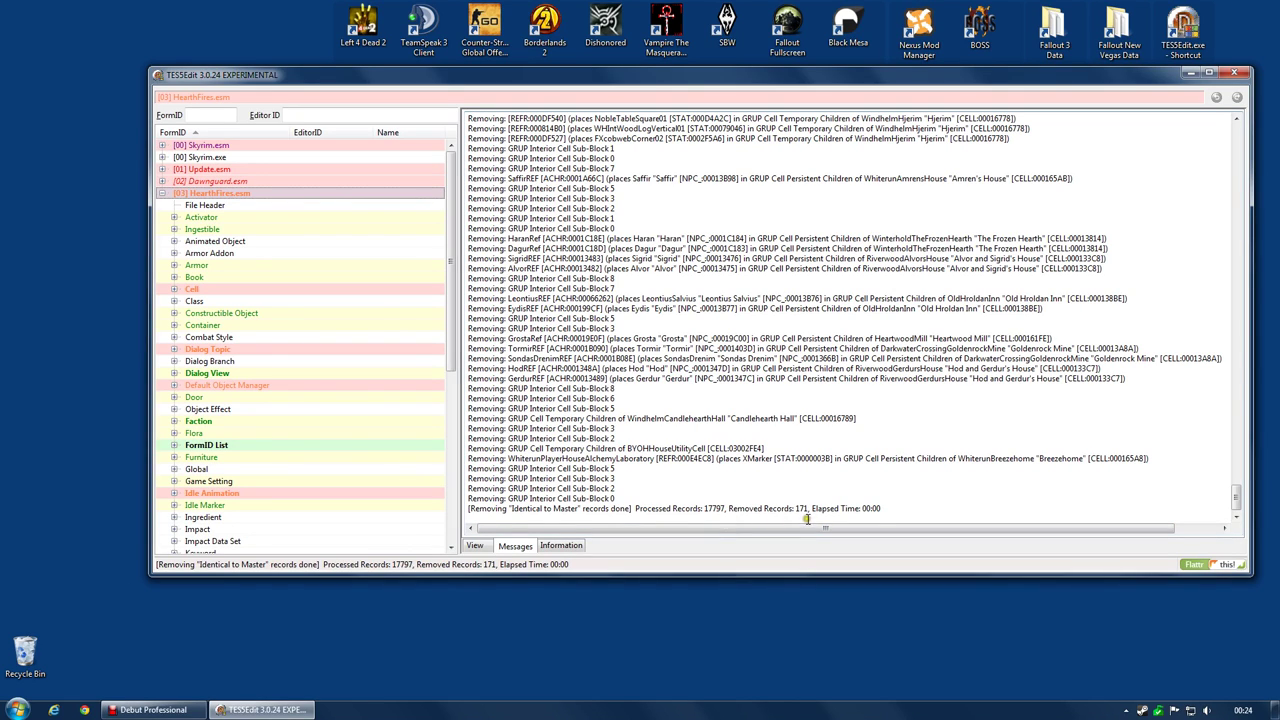
right_click(281, 200)
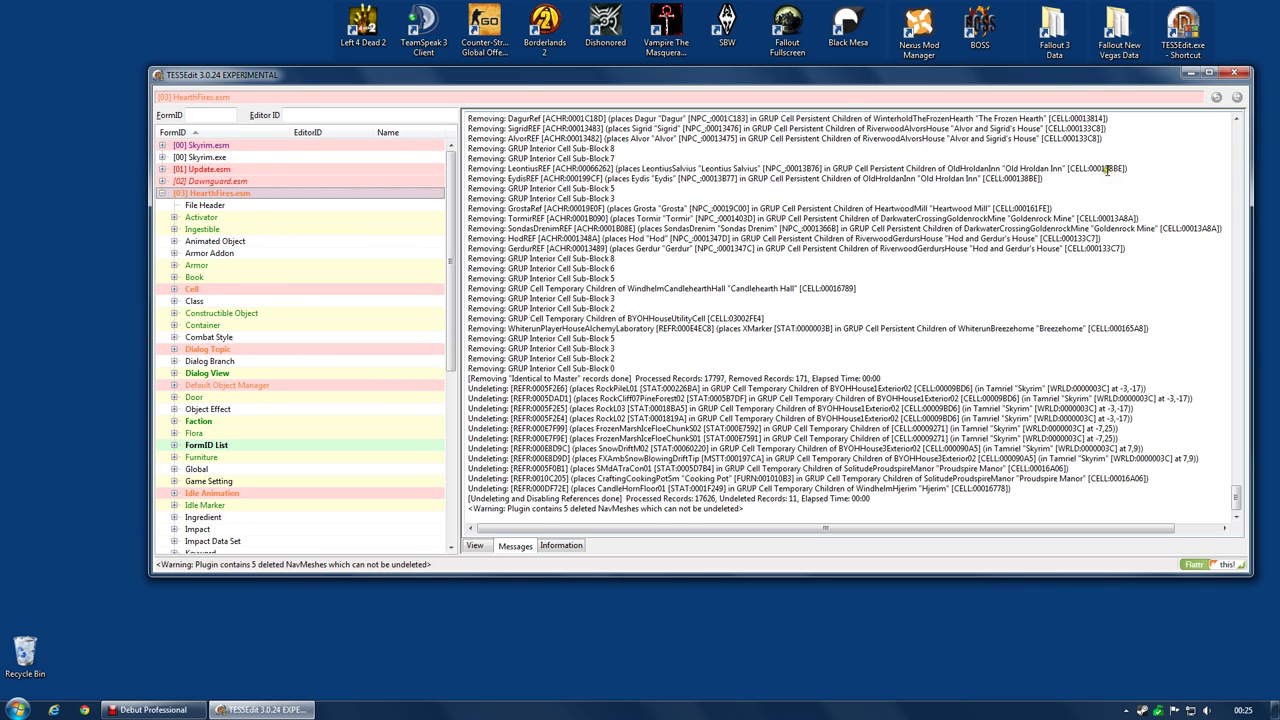
Close TES5Edit, saving the changed HearthFires.esm with a backup.
left_click(1234, 74)
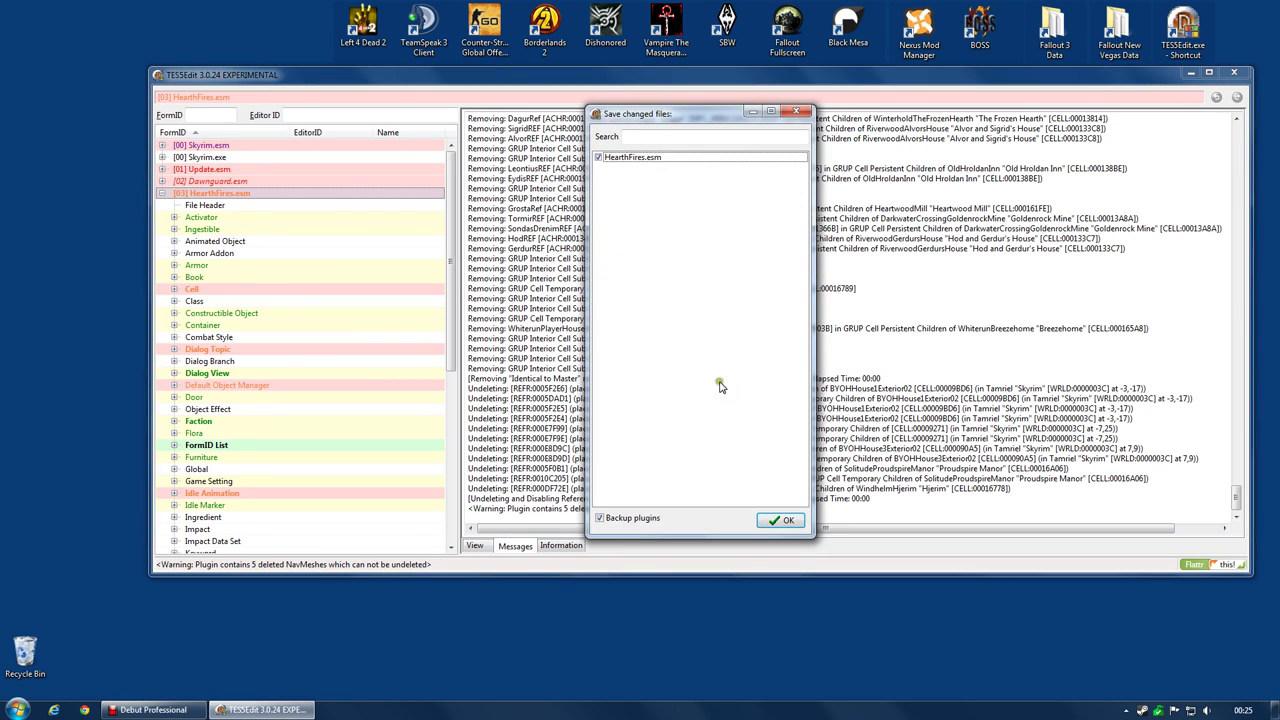
left_click(779, 520)
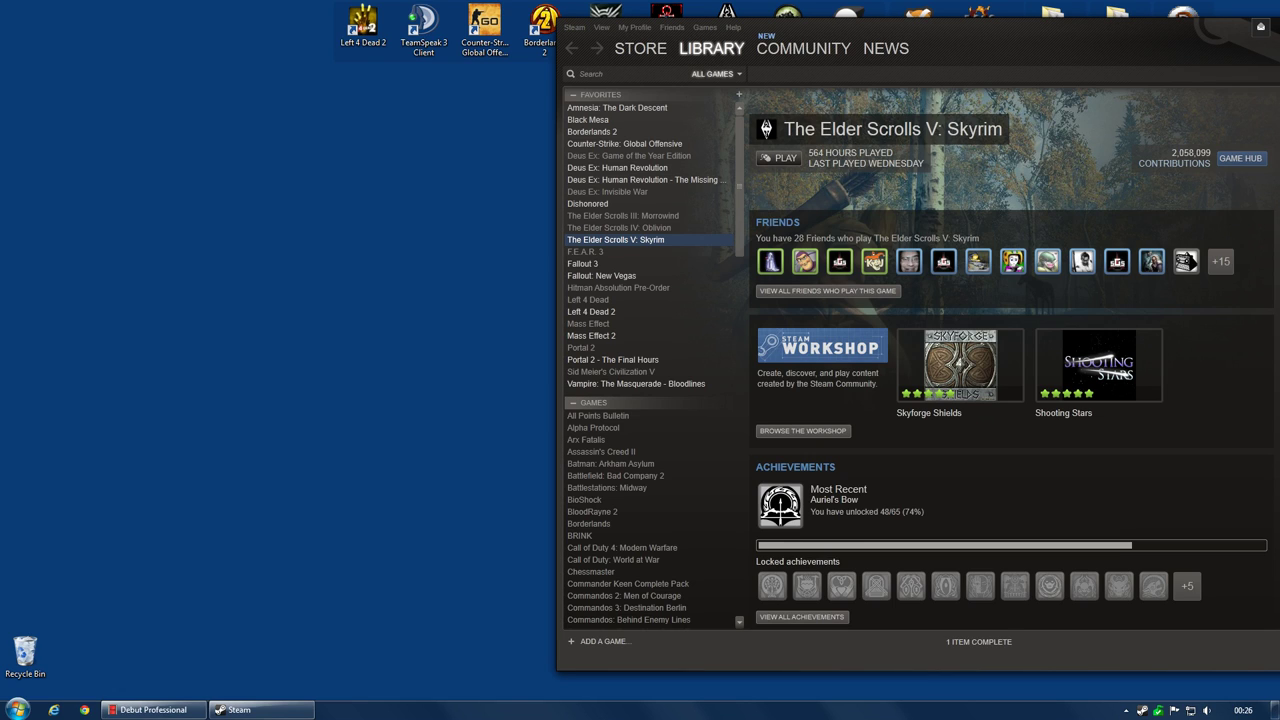
Show the Local Files section of The Elder Scrolls V: Skyrim's Steam properties.
right_click(632, 240)
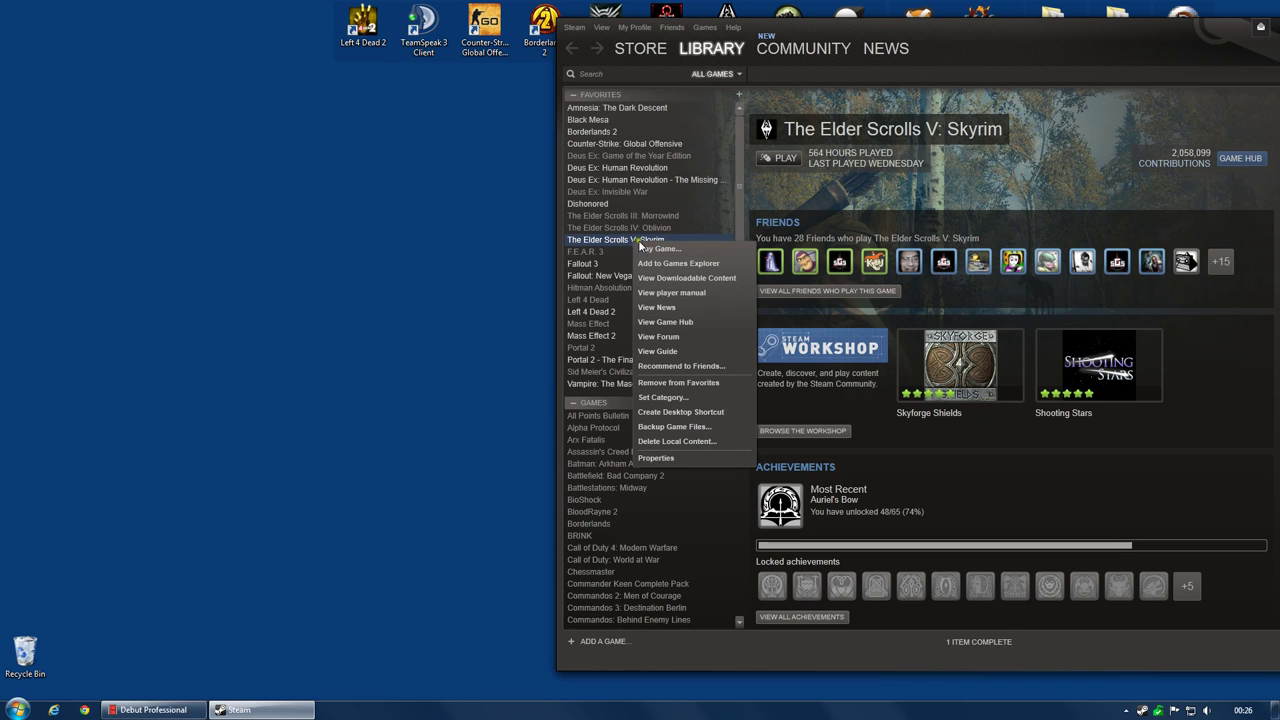
left_click(660, 459)
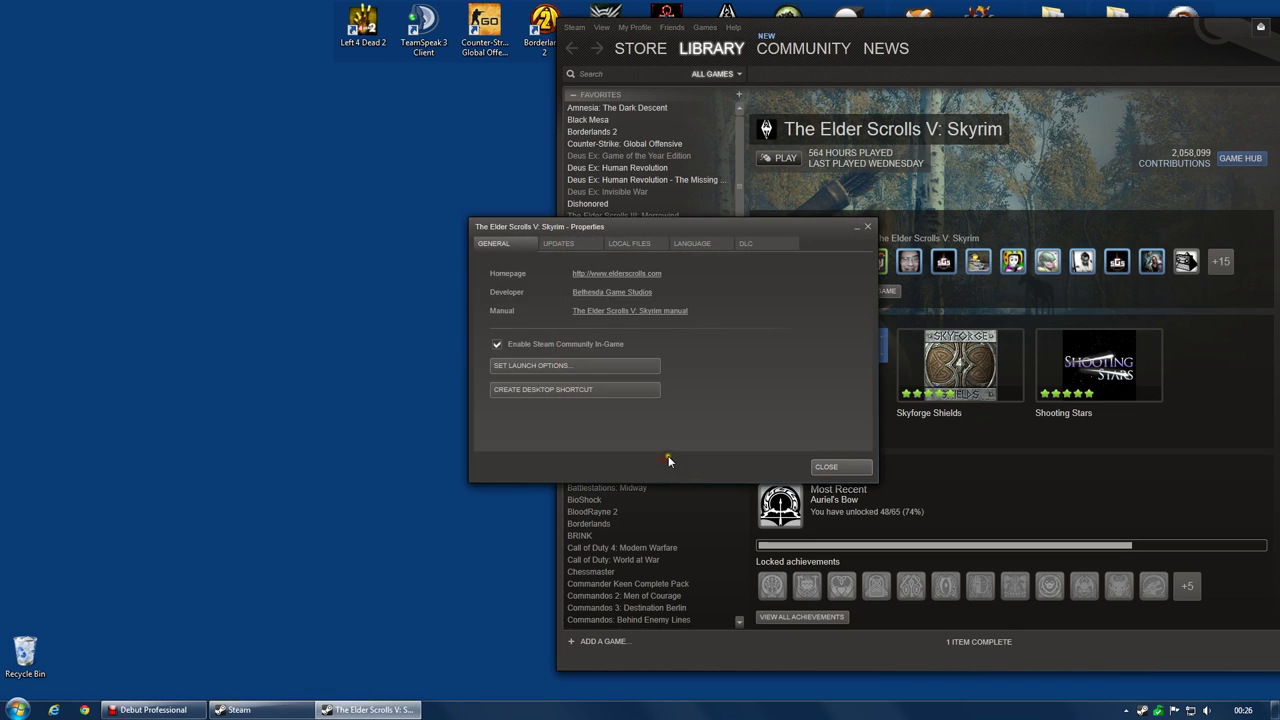
left_click(627, 246)
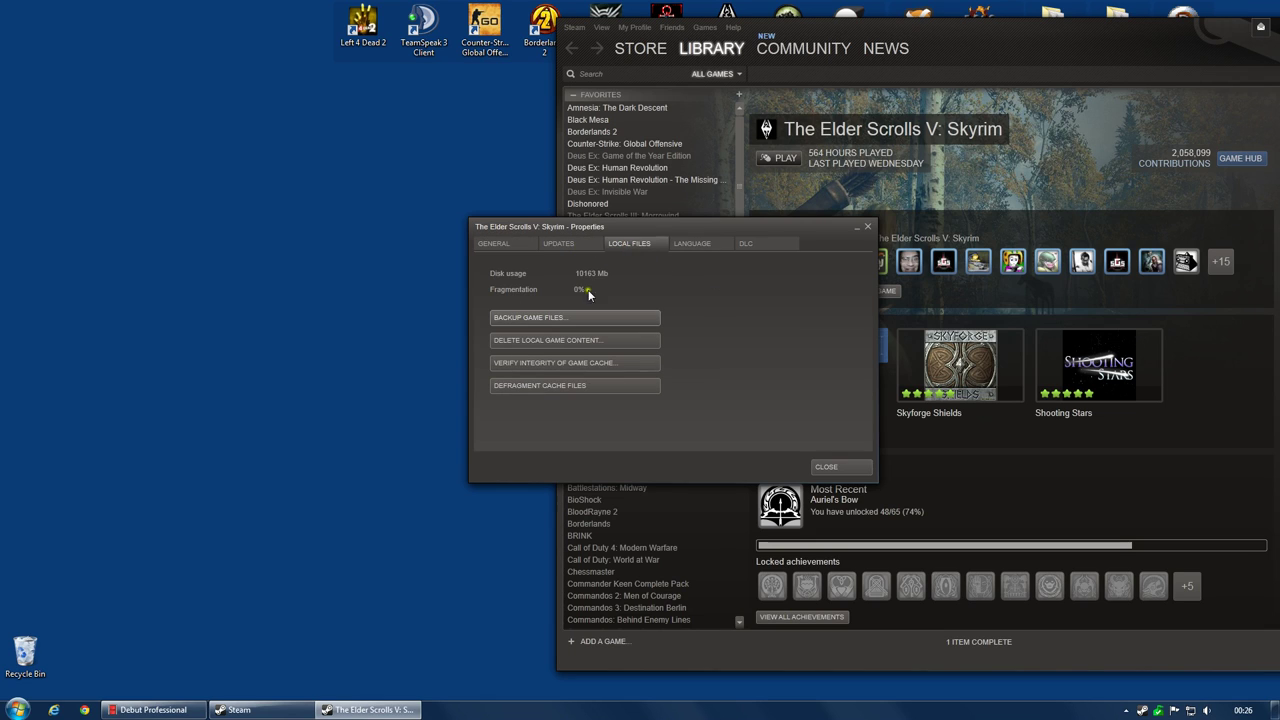
Verify Skyrim's game cache integrity, letting Steam reacquire the 3 failed files.
left_click(634, 364)
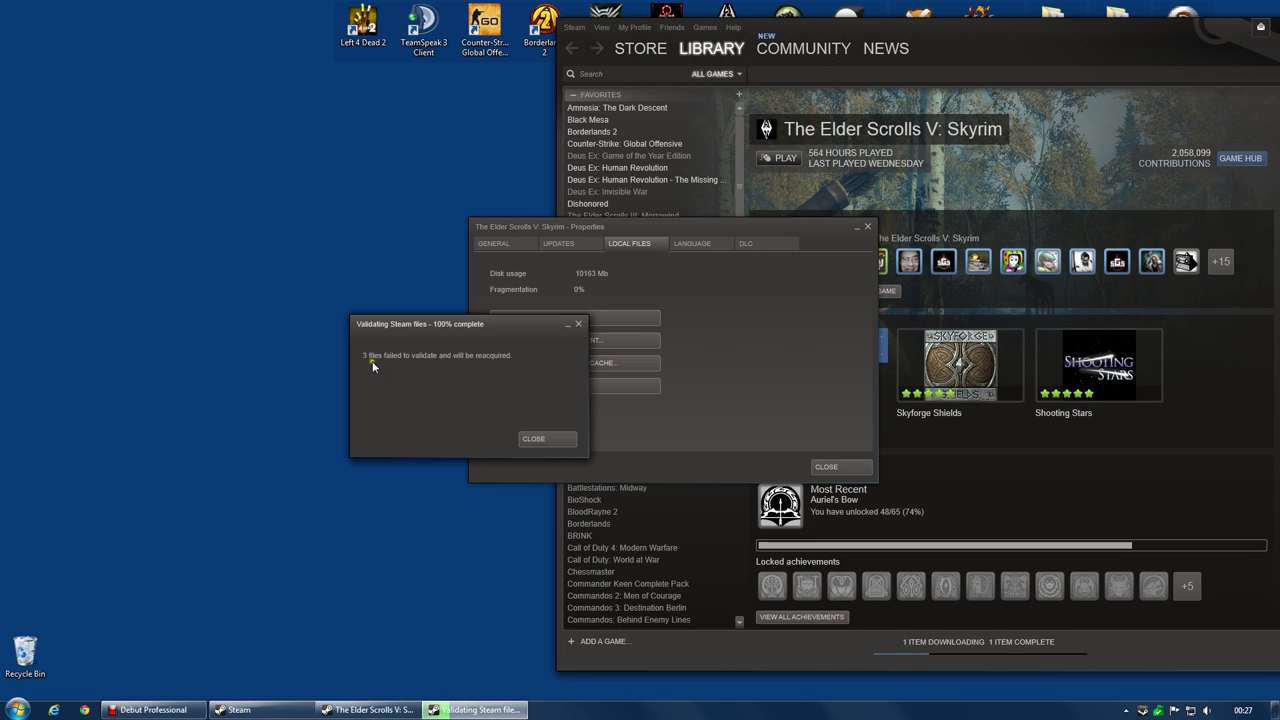
left_click(534, 438)
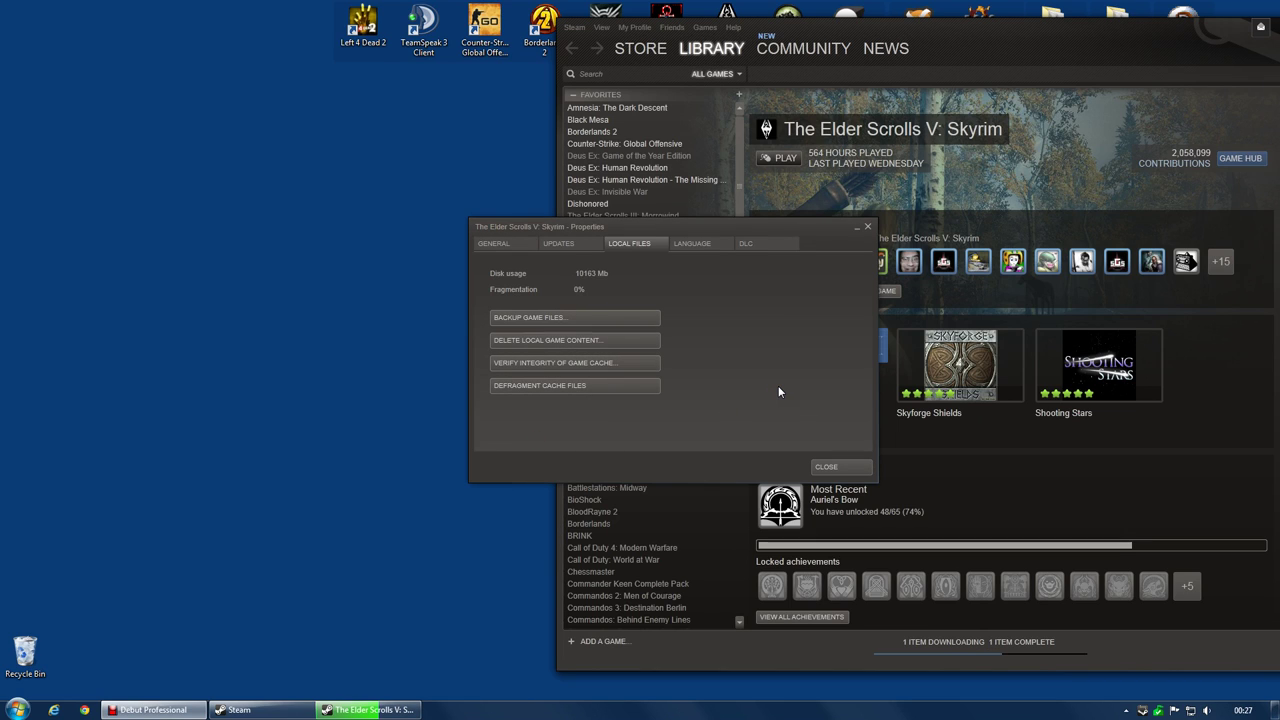